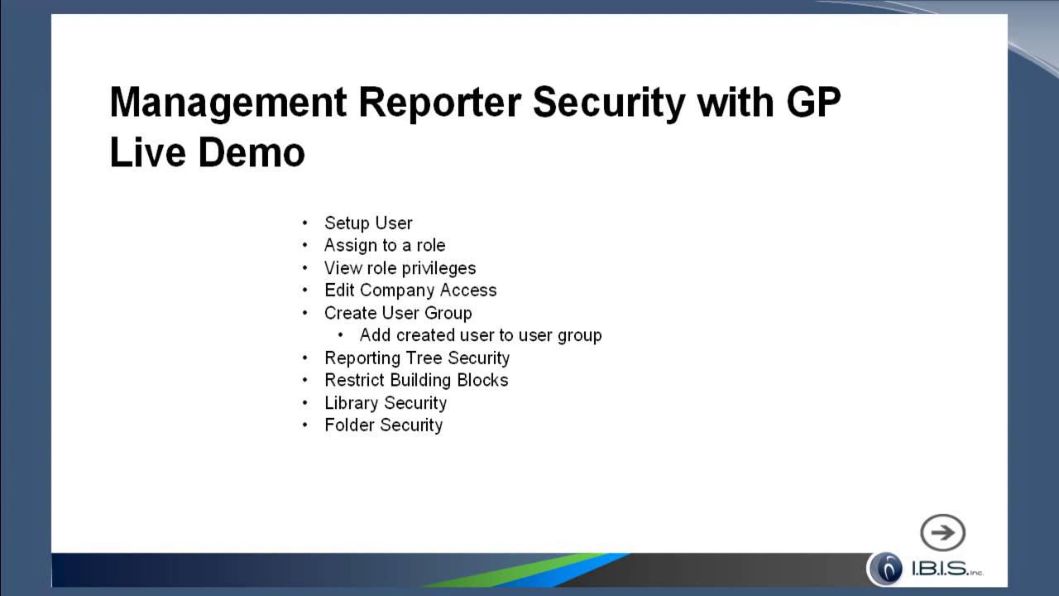
Leave the slideshow for the shared desktop showing Management Reporter's Users list.
left_click(472, 77)
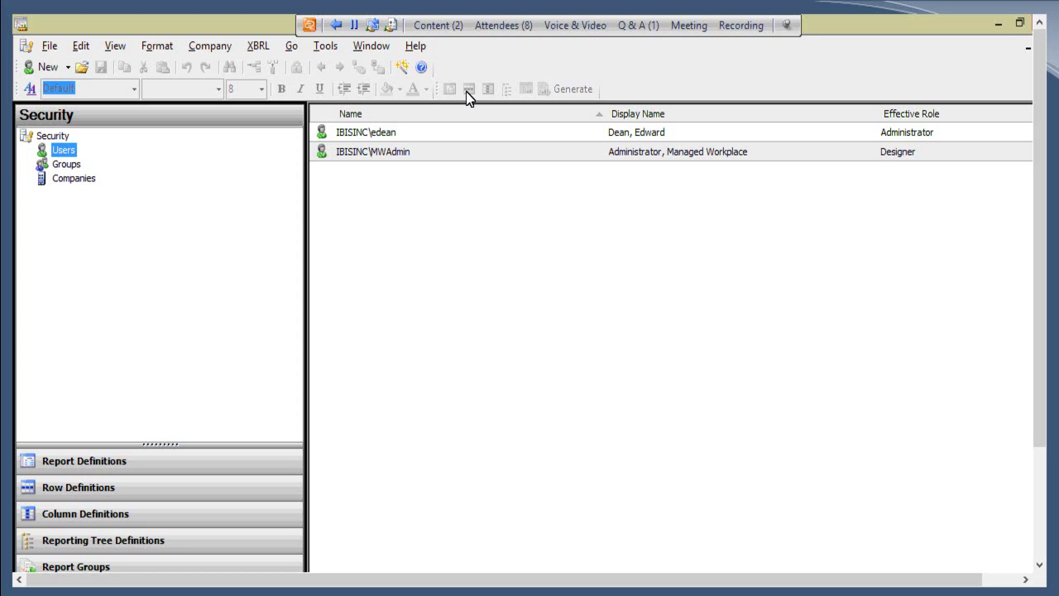
Move into the Security Users list and select its first account.
key("Tab")
key("Down")
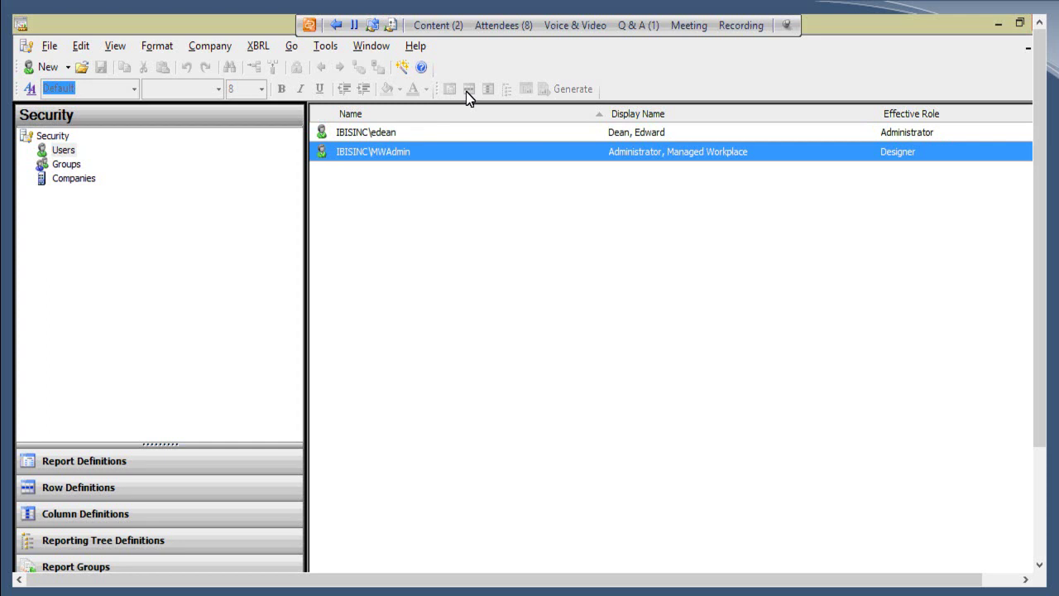
key("Up")
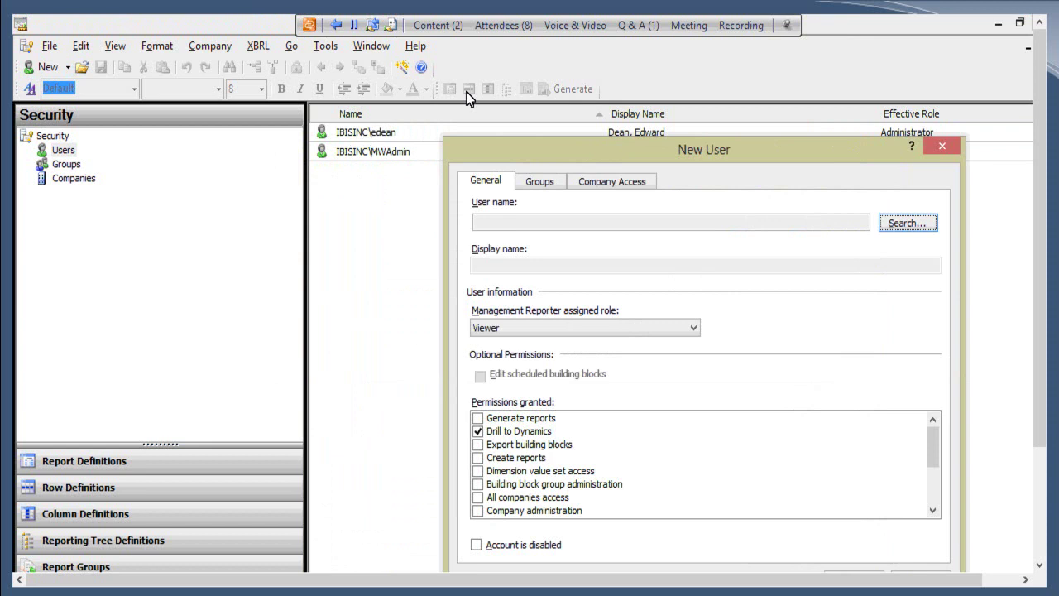
Search the directory for 'm' and set the Marketing Automation admin account as the new user.
key("Tab")
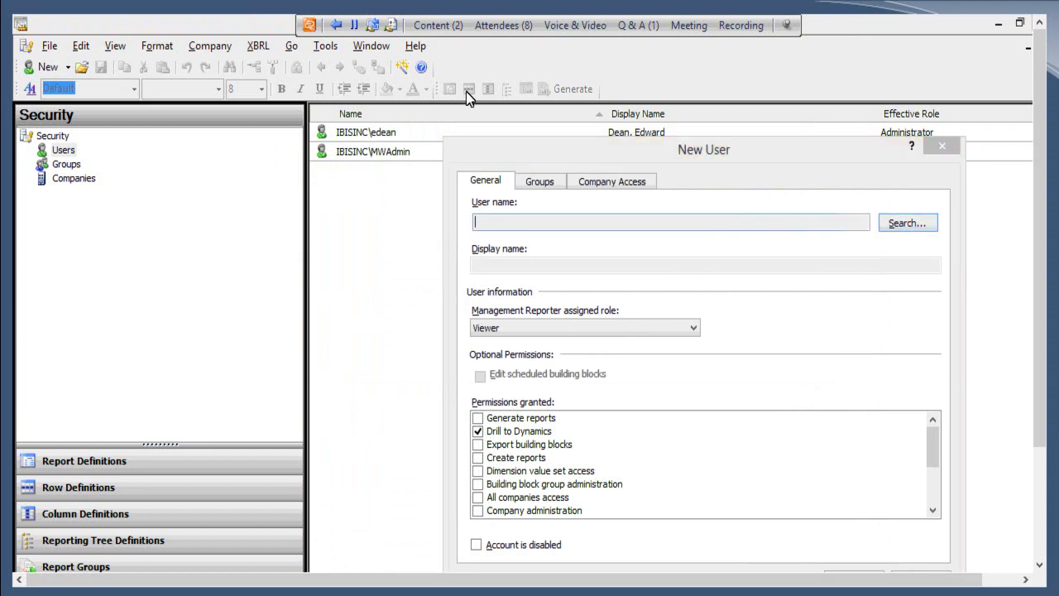
key("Return")
type("m")
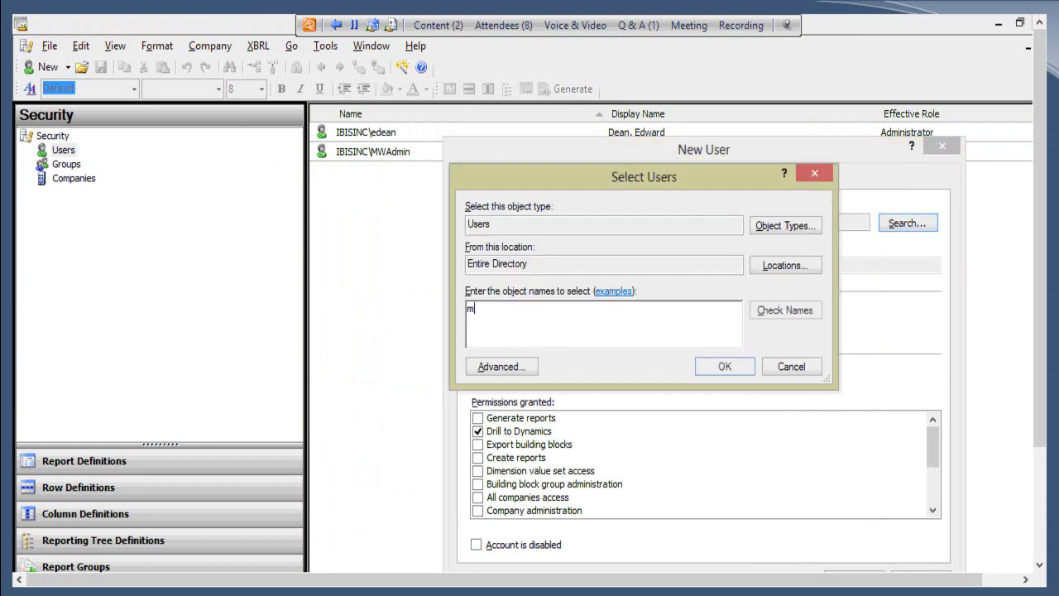
key("Return")
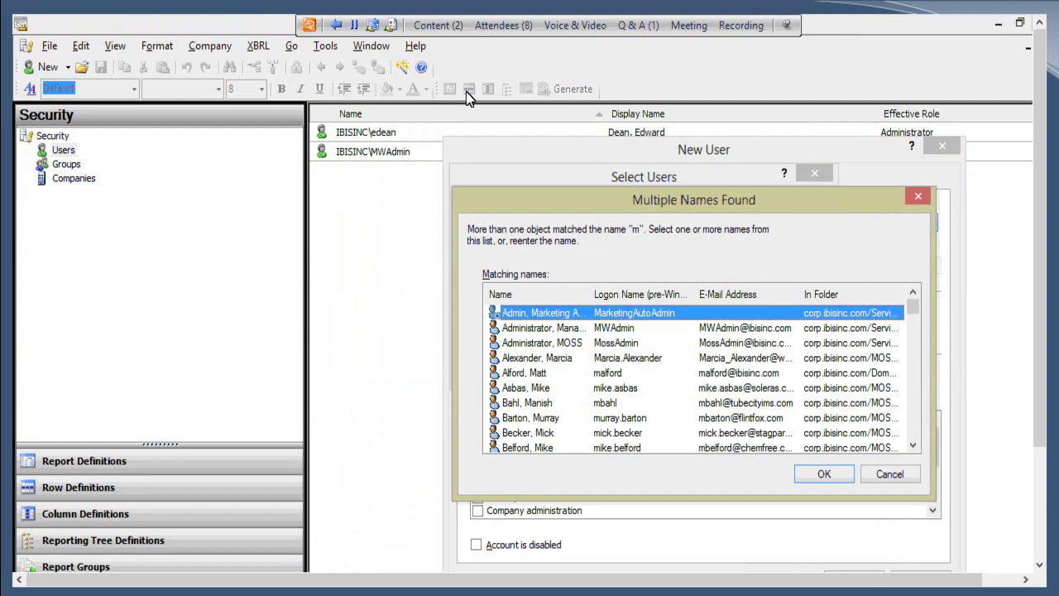
key("Return")
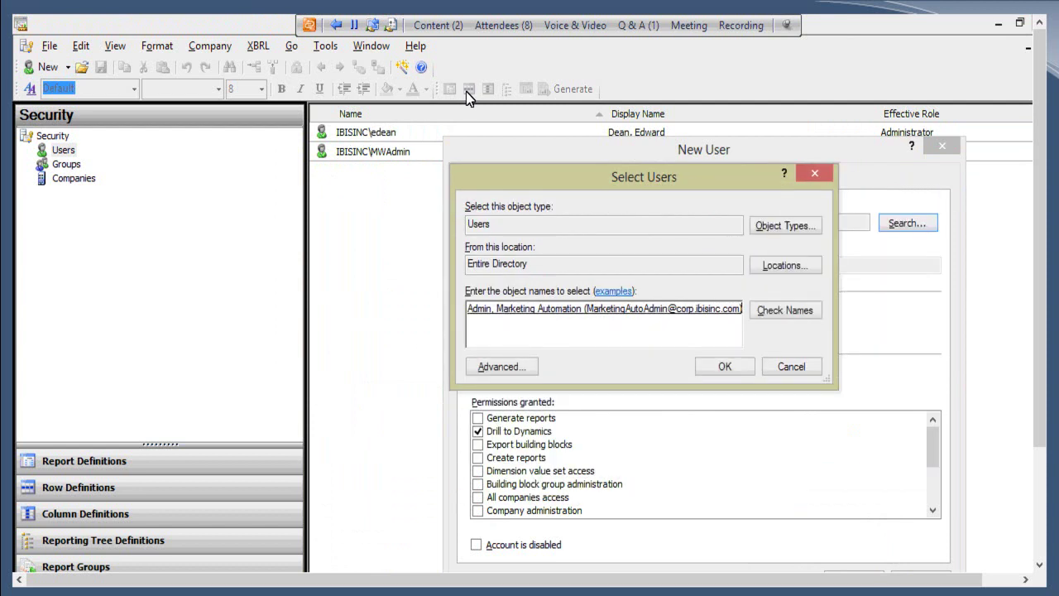
key("Return")
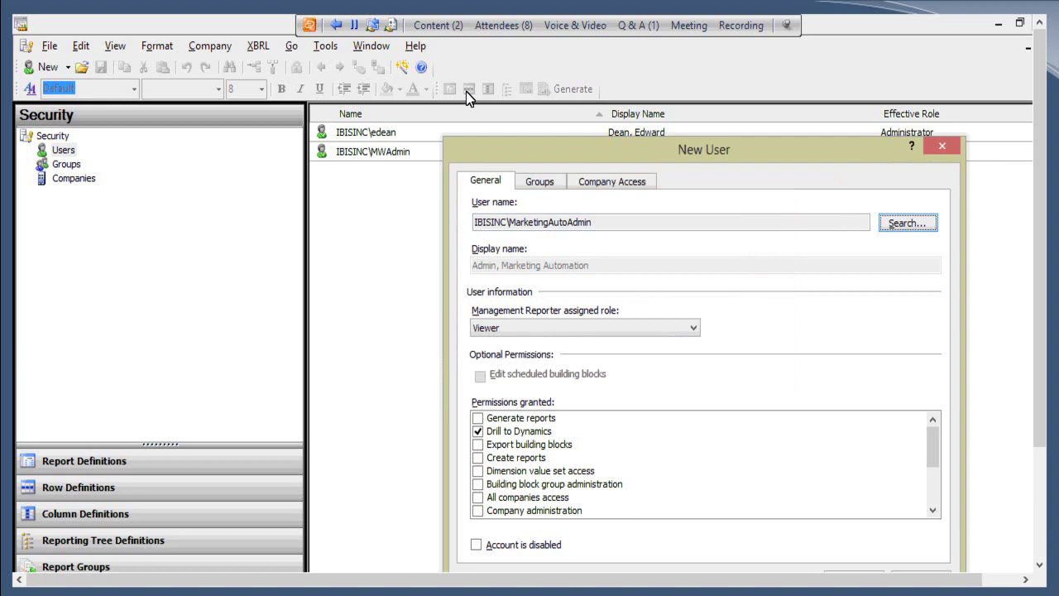
key("Tab")
key("alt+Down")
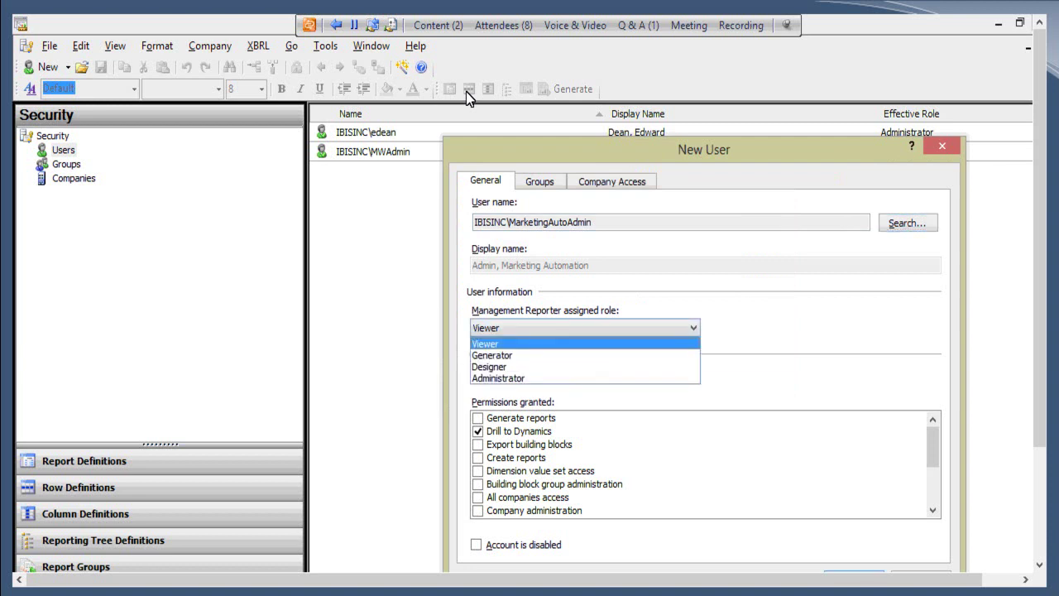
Compare the Generator and Viewer role permissions by switching the assigned role.
key("Down")
key("Down")
key("Down")
key("Up")
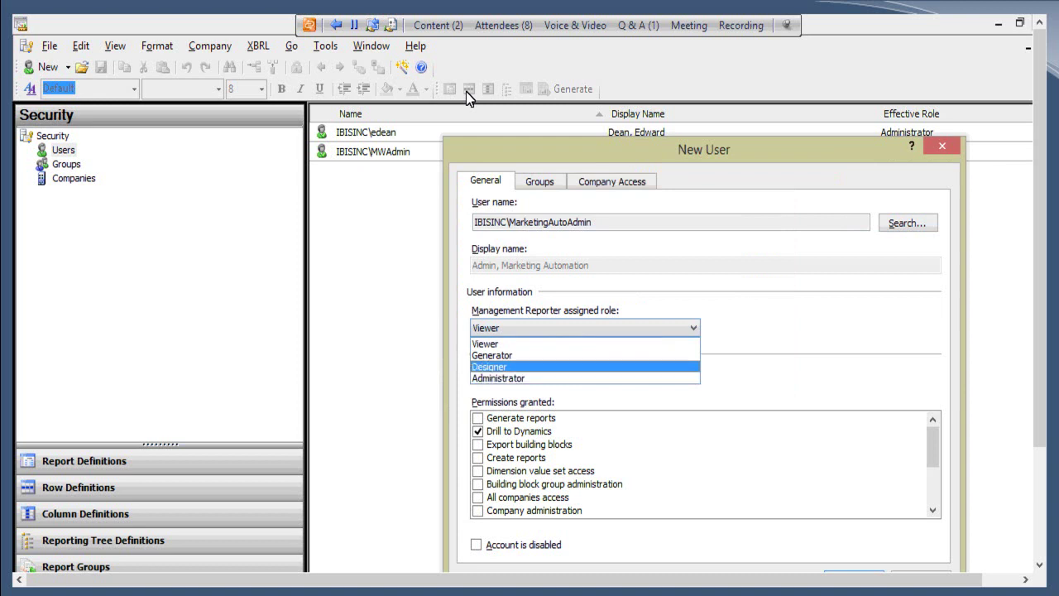
key("Up")
key("Up")
key("Down")
key("Return")
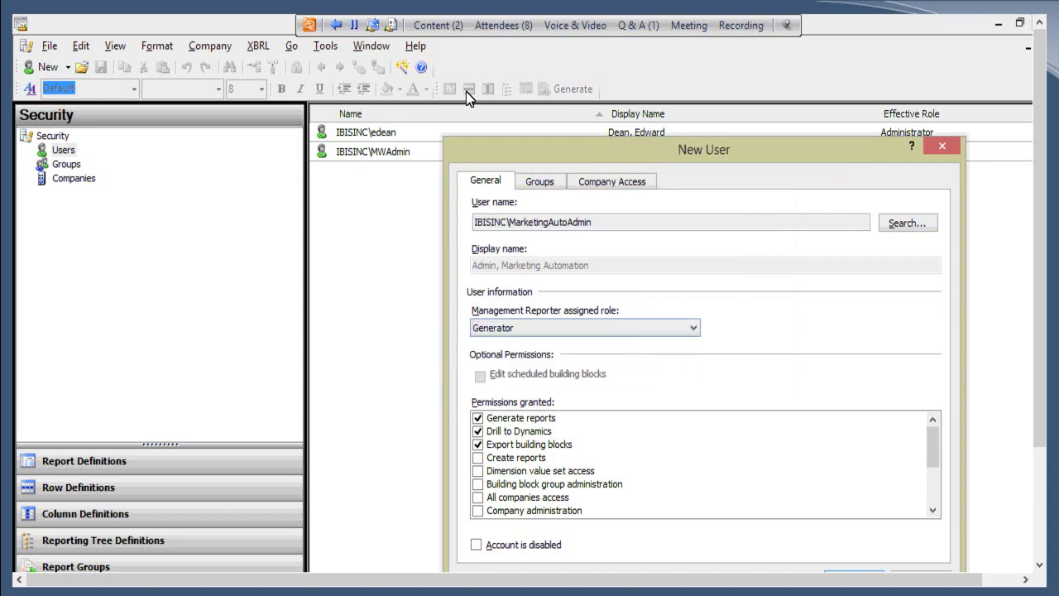
key("alt+Down")
key("Up")
key("Return")
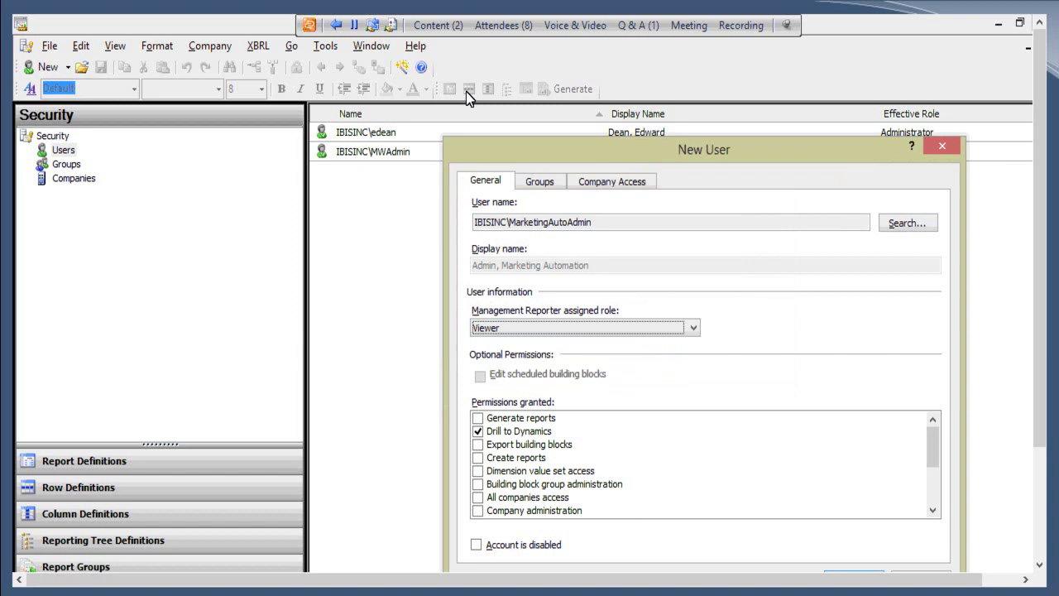
mouse_move(933, 447)
left_mouse_down()
mouse_move(933, 484)
mouse_move(932, 447)
left_mouse_up()
key("alt+Down")
key("Down")
key("Return")
Compare the Administrator role's permissions, then settle on the Designer role.
key("Down")
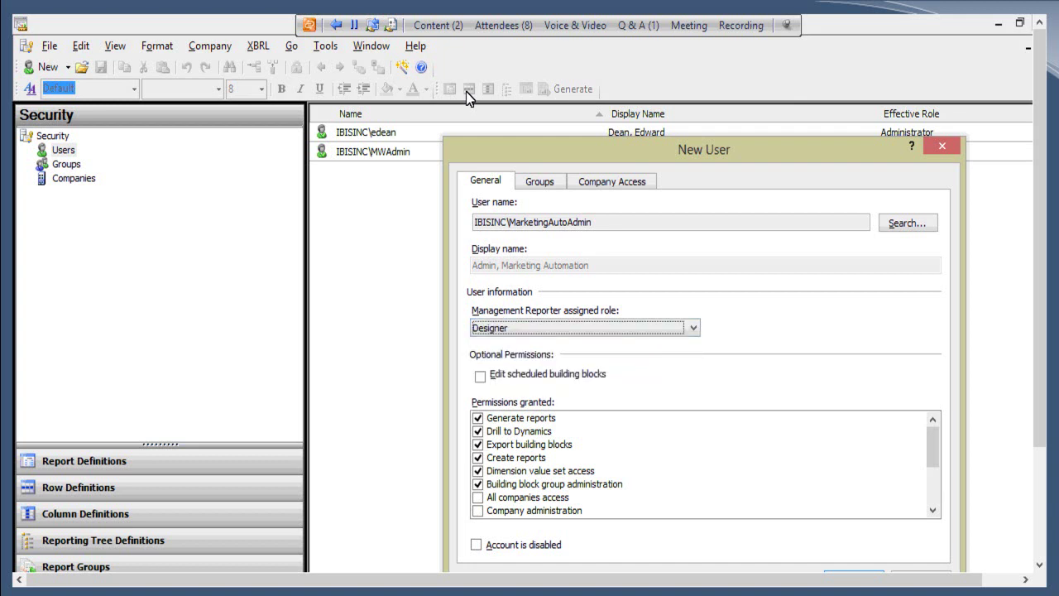
key("alt+Down")
key("Down")
key("Return")
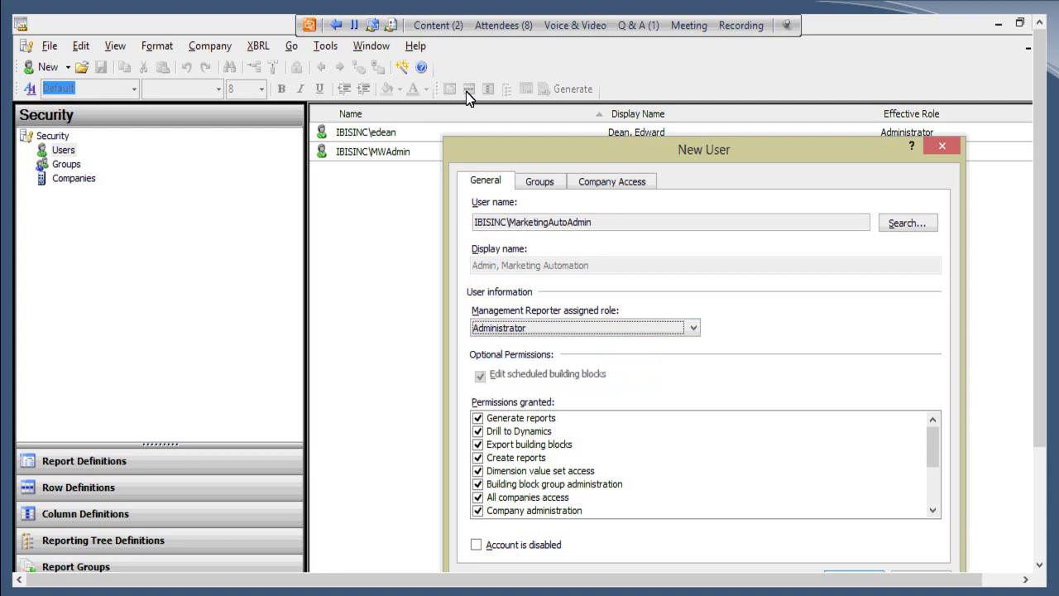
key("alt+Down")
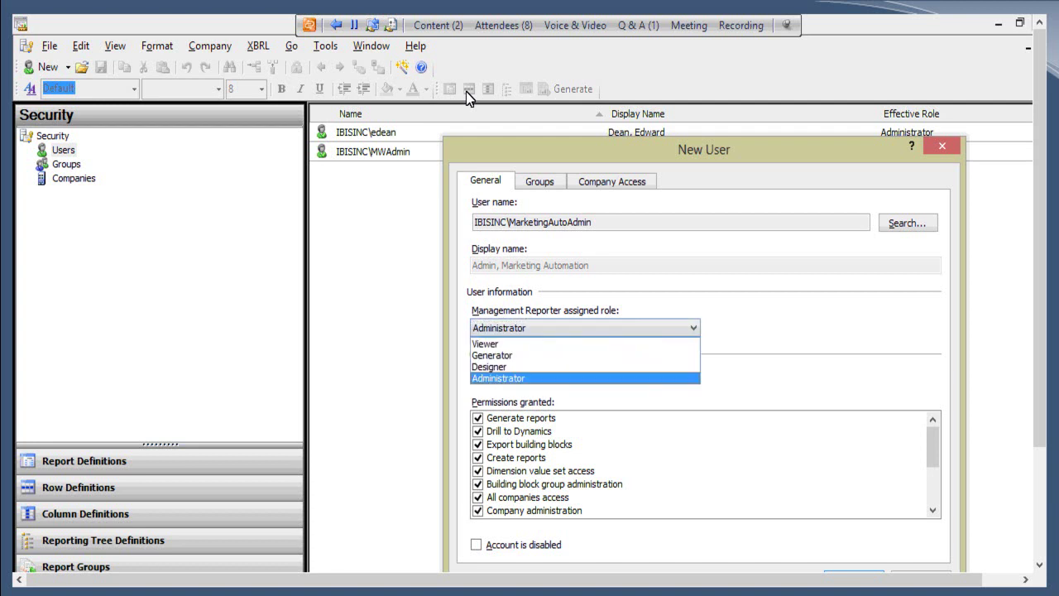
key("Up")
key("Return")
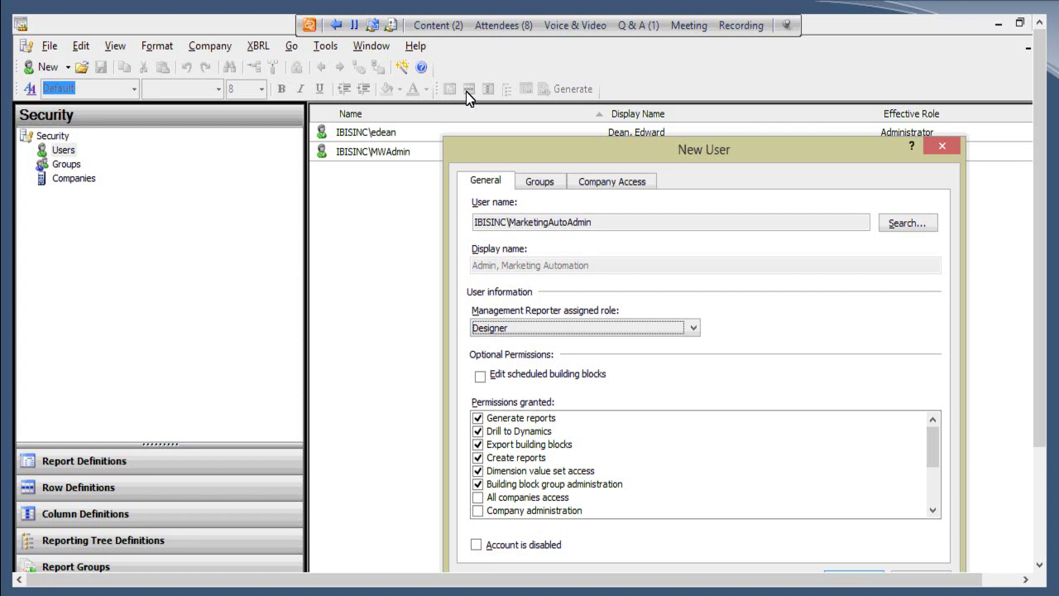
key("alt+Down")
key("Down")
key("Return")
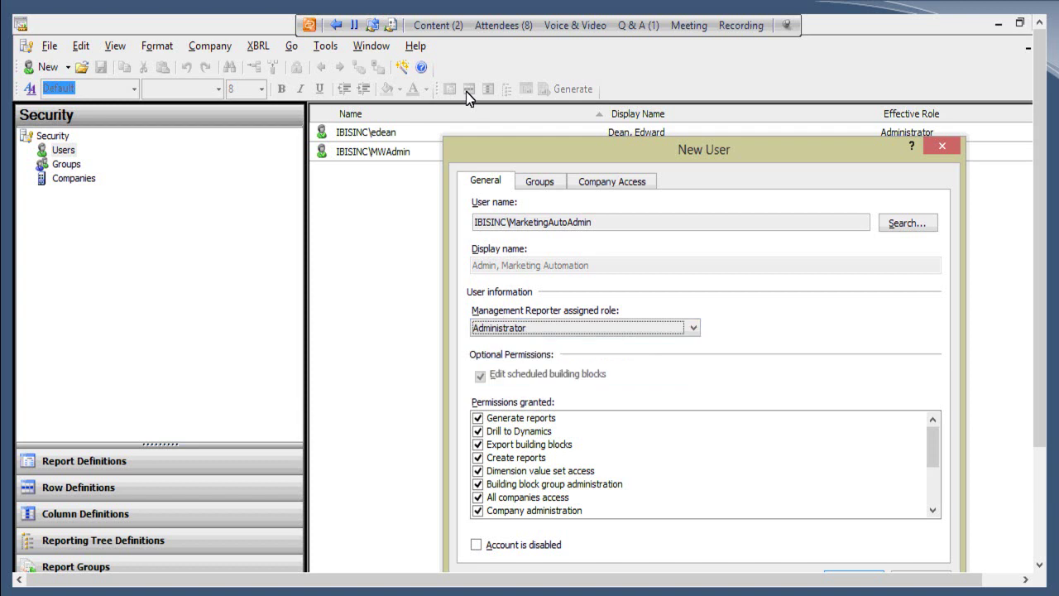
key("Up")
Allow editing scheduled building blocks and show the user's company access.
key("Tab")
key("space")
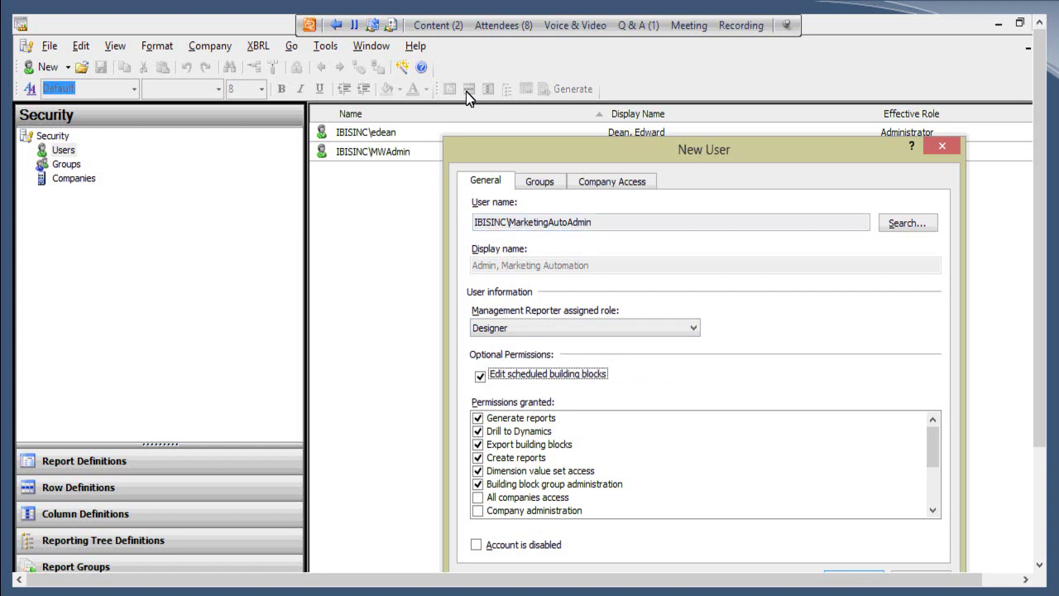
key("ctrl+shift+Tab")
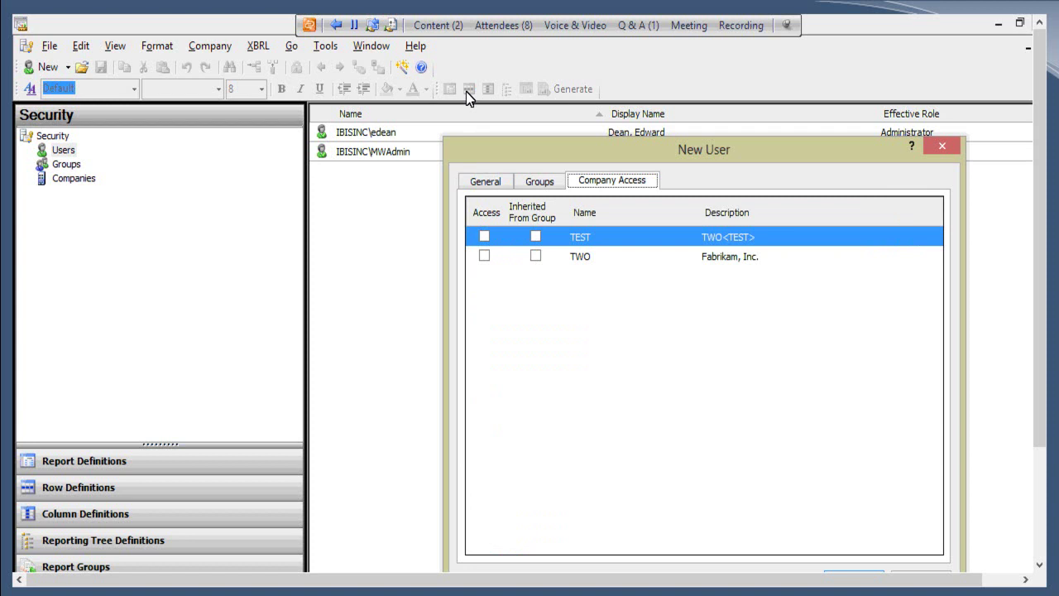
Grant the new user access to both the TEST and TWO companies.
key("ctrl+Tab")
key("ctrl+shift+Tab")
key("Tab")
key("space")
key("Down")
key("space")
key("Up")
key("space")
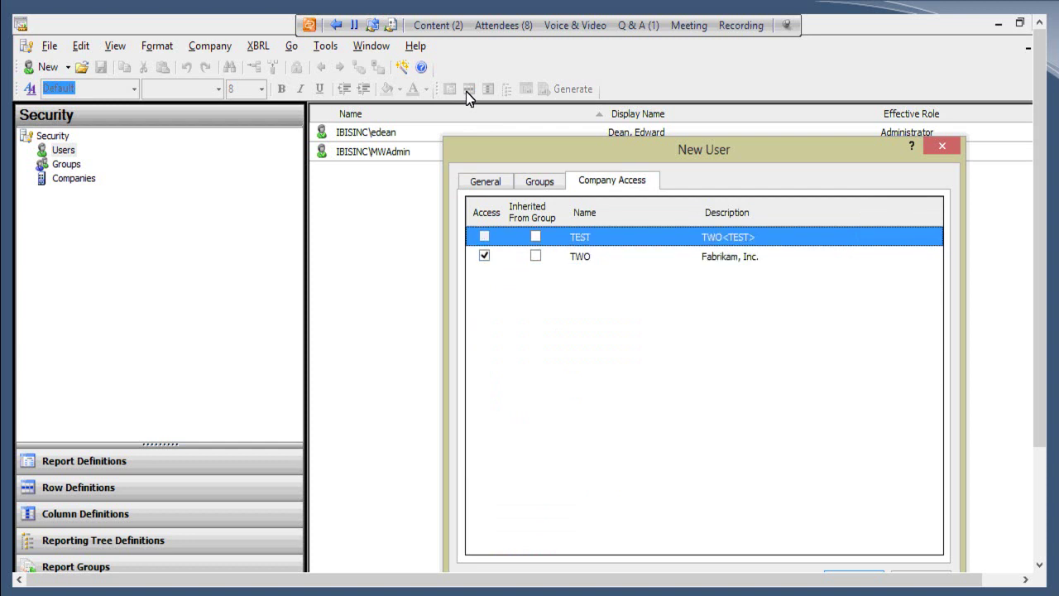
key("space")
key("ctrl+Tab")
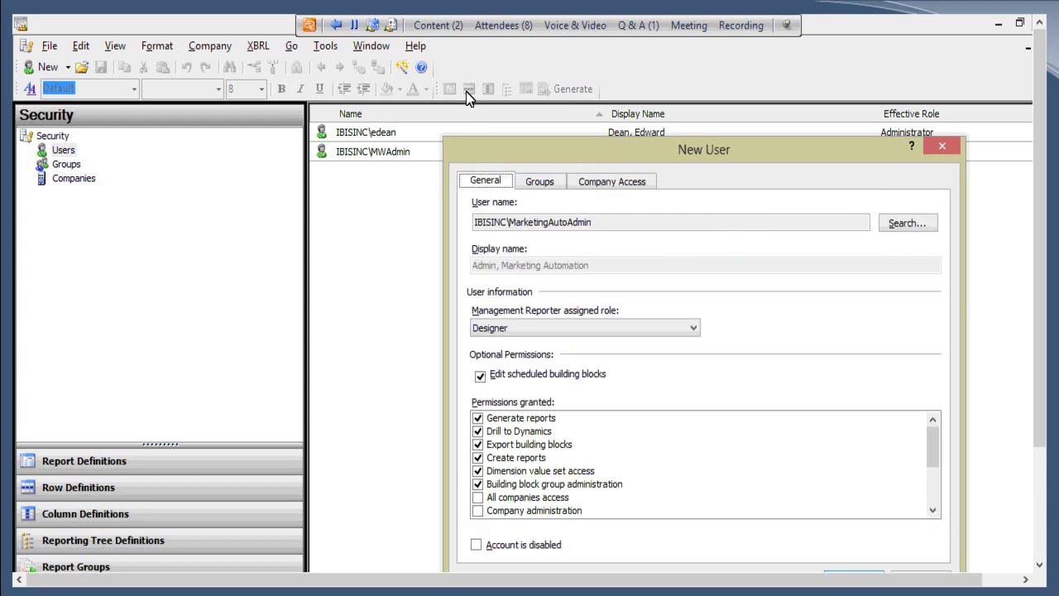
key("ctrl+shift+Tab")
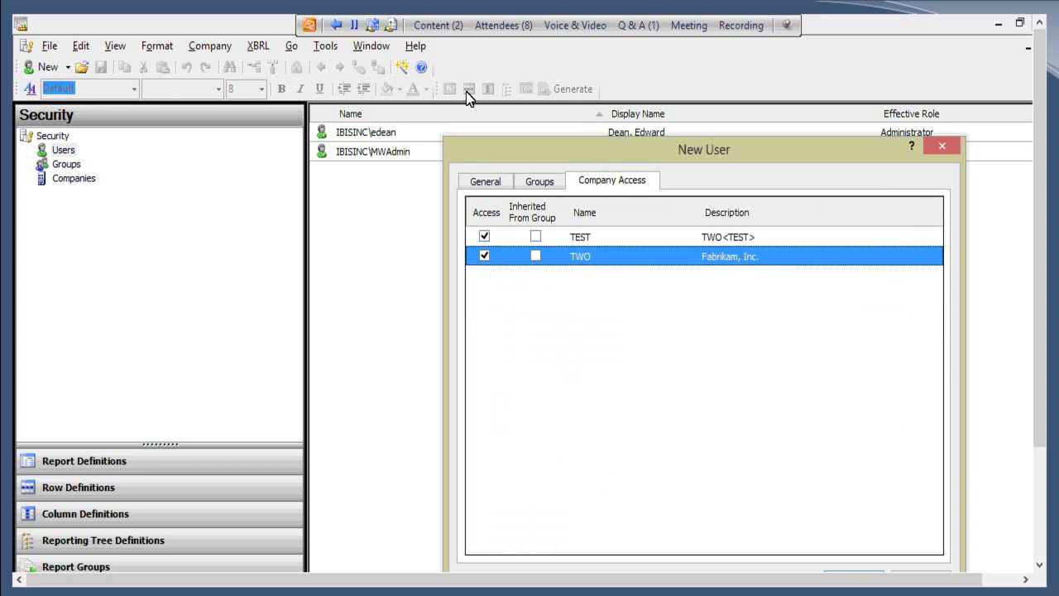
Save the new user and show the Security Groups list.
key("Return")
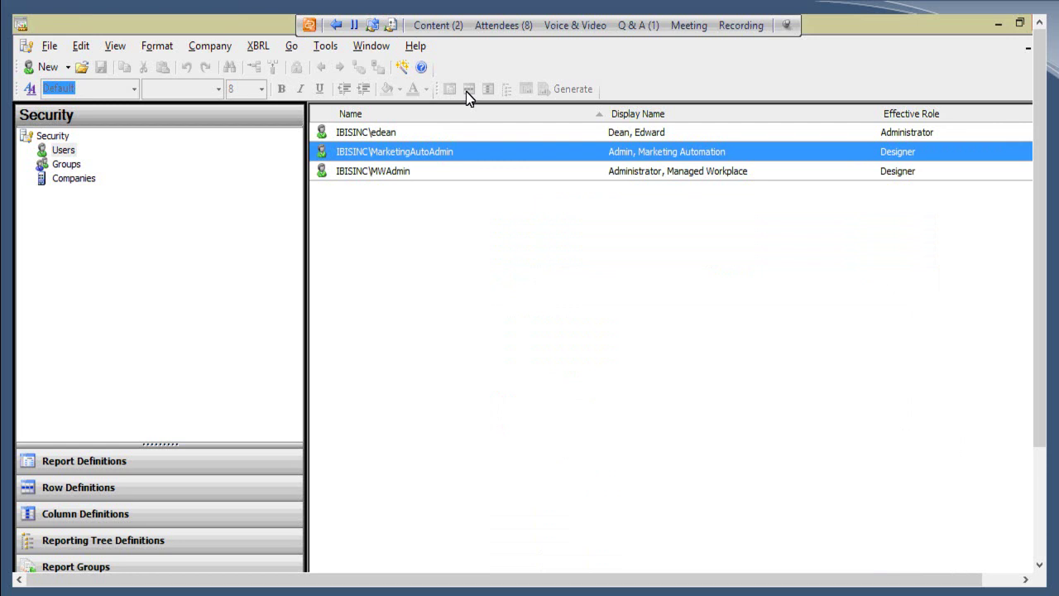
key("Down")
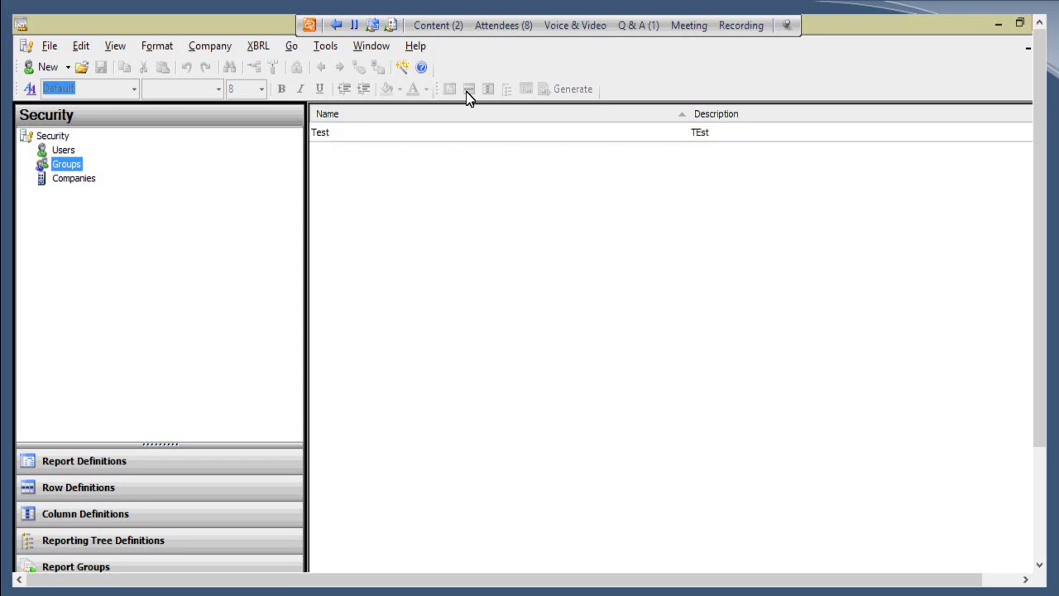
key("shift+F10")
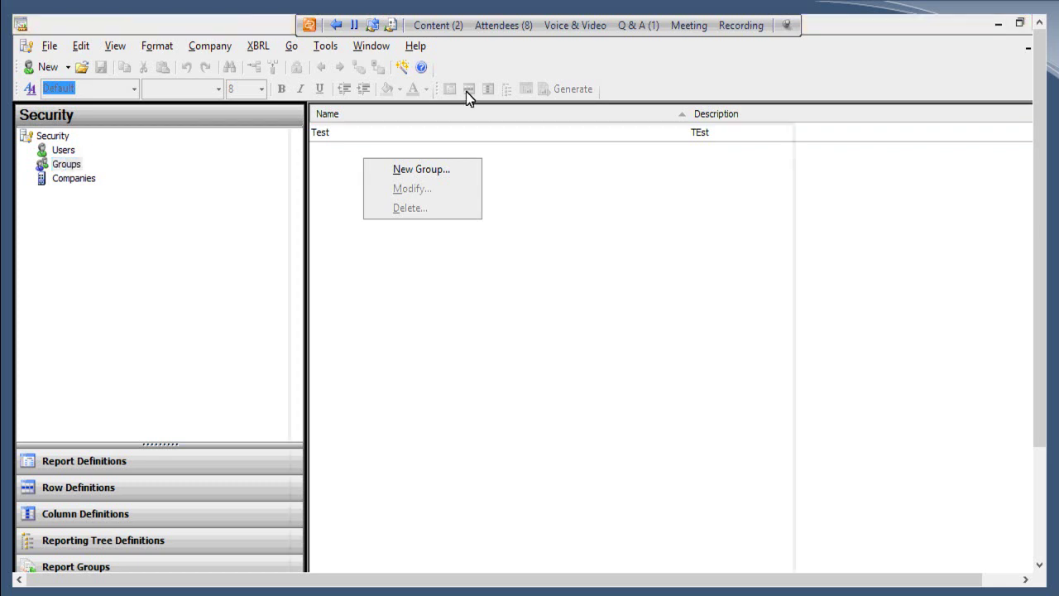
Create a group named Training, description Training, with both admin users as members.
type("n")
type("Trai")
type("ning")
key("Tab")
type("Training")
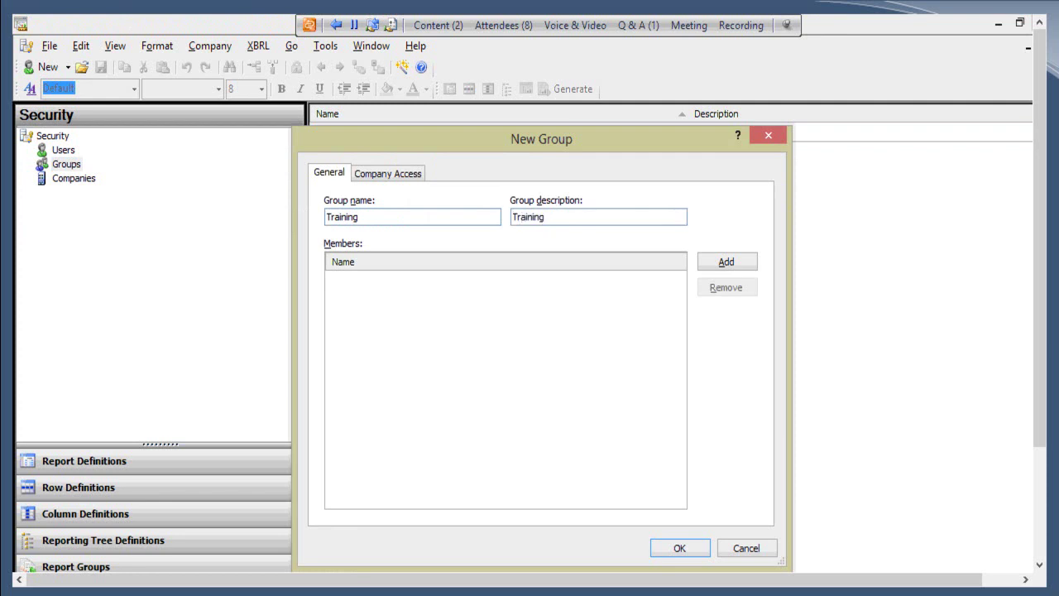
key("Tab")
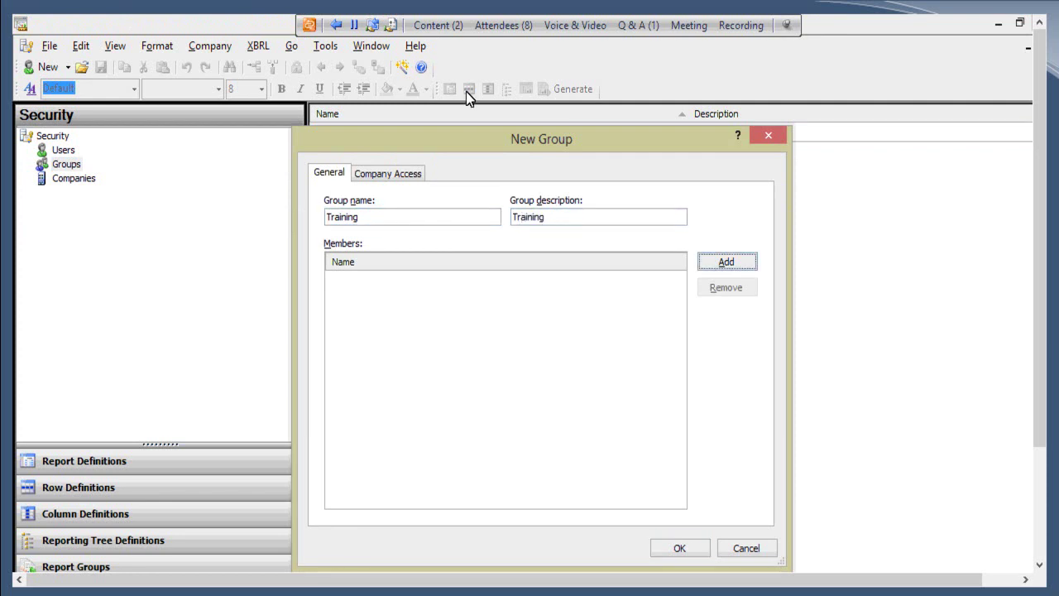
key("Return")
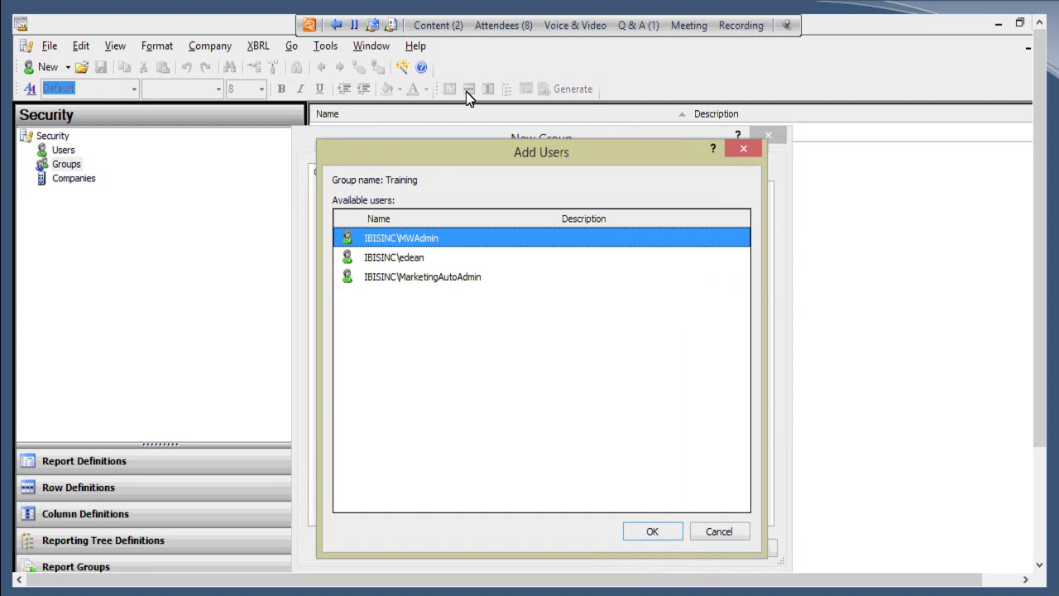
key("Return")
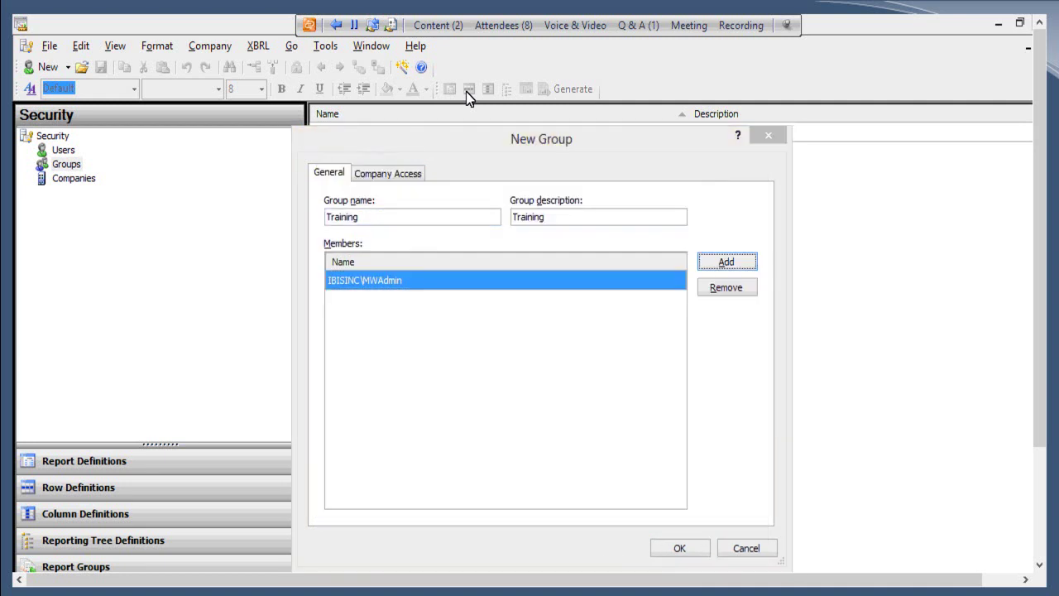
key("Return")
key("Down")
key("Down")
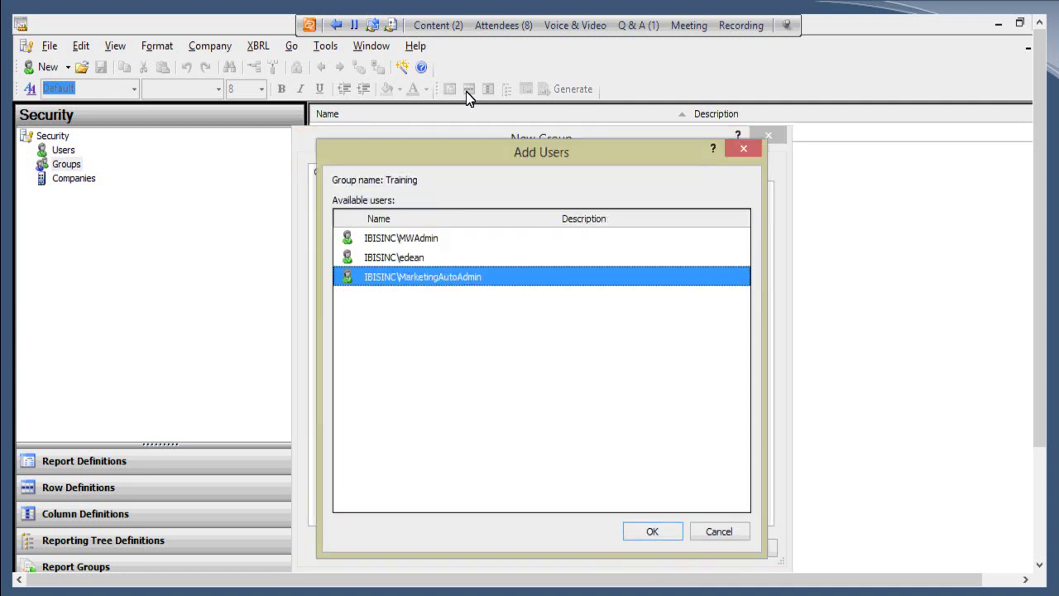
key("Return")
key("shift+Tab")
key("Down")
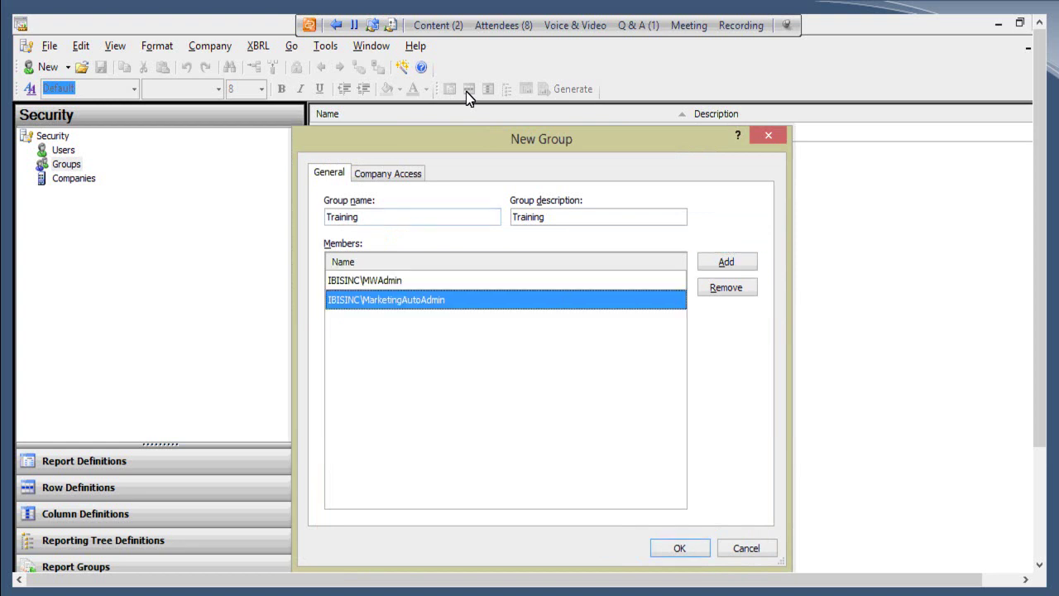
Give the Training group access to TEST and TWO and save it.
key("ctrl+Tab")
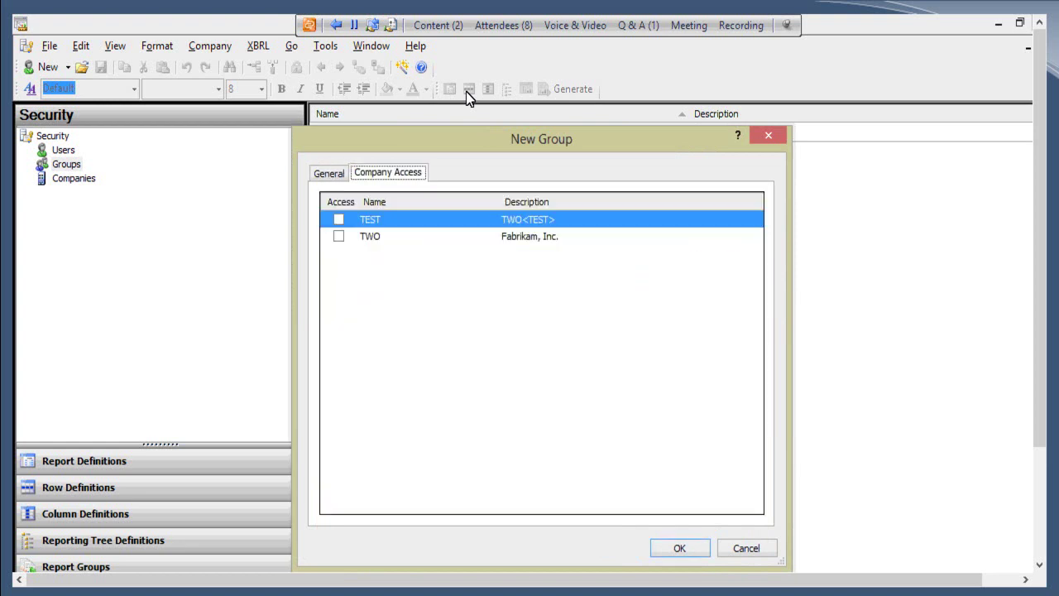
key("ctrl+shift+Tab")
key("ctrl+Tab")
key("space")
key("Down")
key("space")
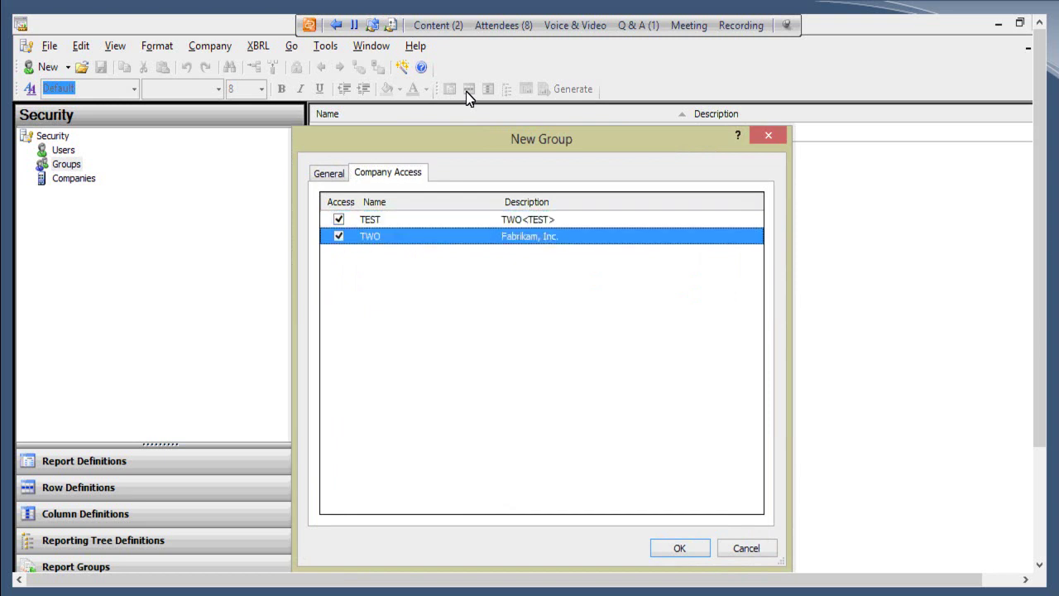
key("Tab")
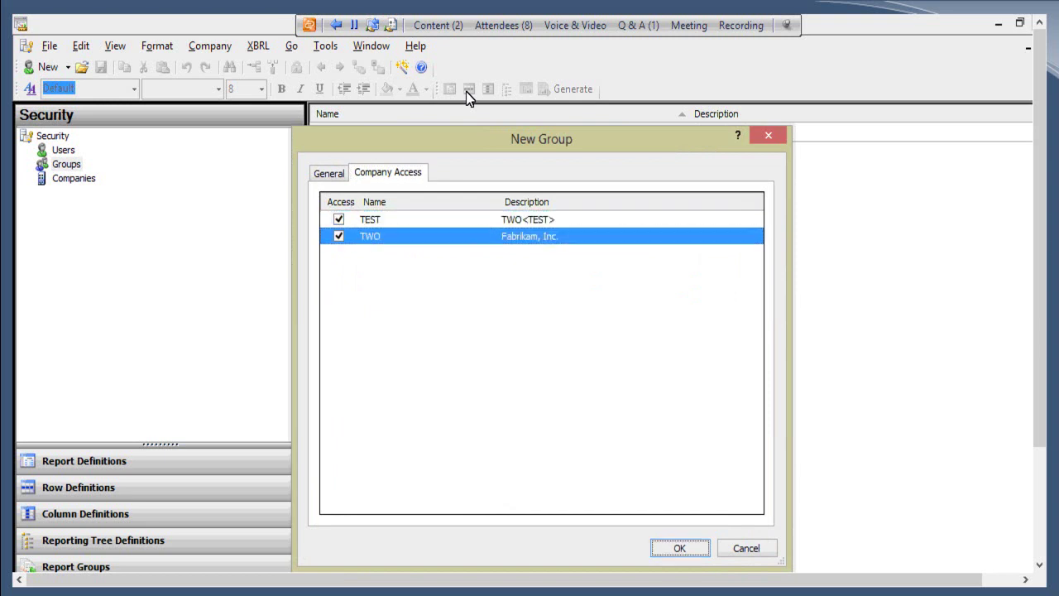
key("Return")
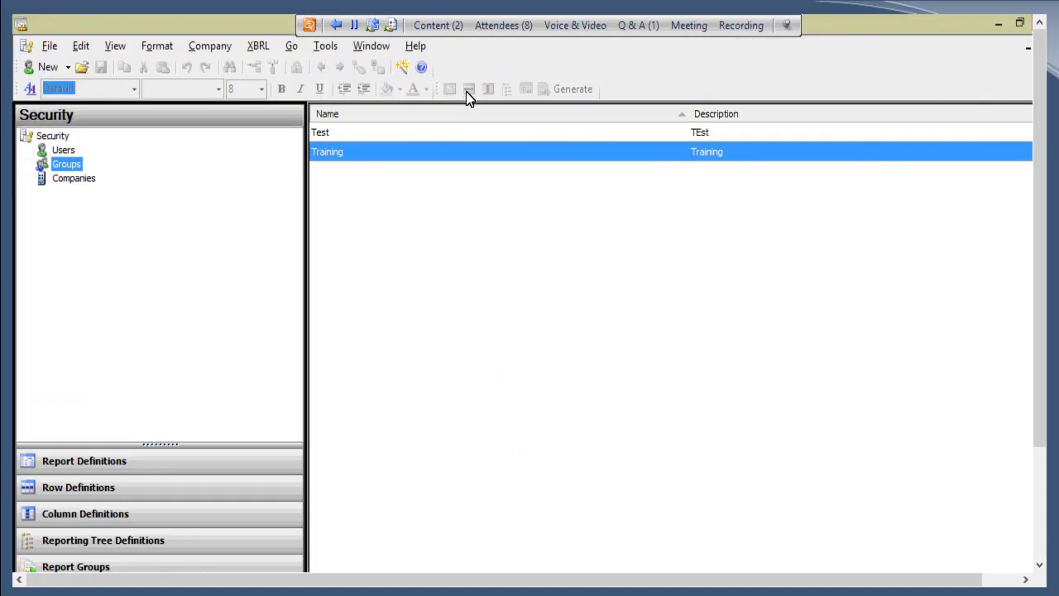
Open Reporting Tree Definitions to show the NLI Tree.
left_click(103, 540)
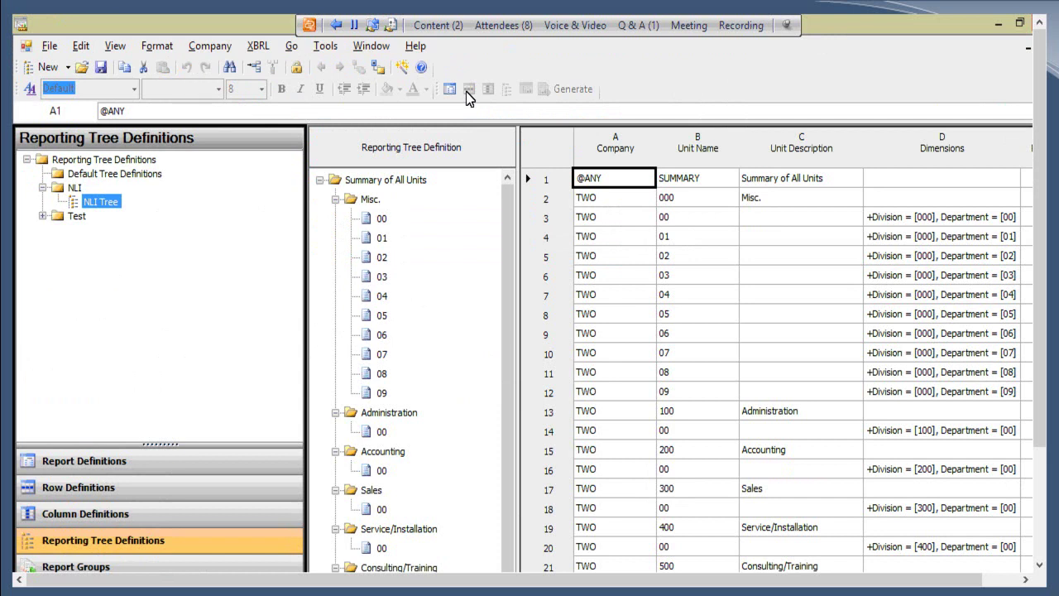
Restrict the Administration unit's Unit Security to the Training group.
key("Down")
key("Down")
key("Down")
key("Down")
key("Down")
key("Down")
key("Down")
key("Down")
key("Down")
key("Down")
key("Down")
key("Down")
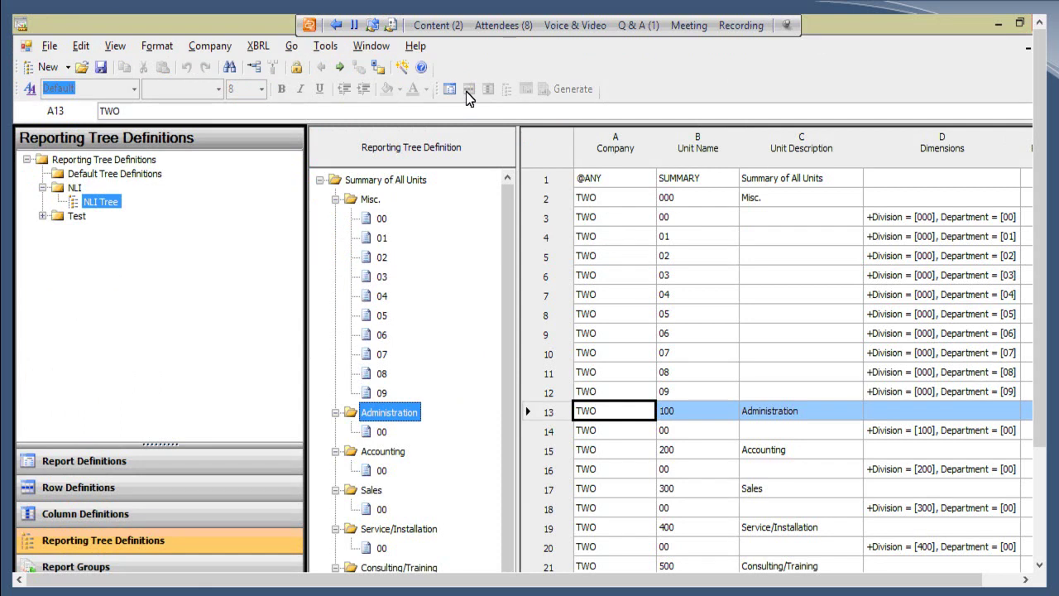
scroll(777, 351, "right", 6)
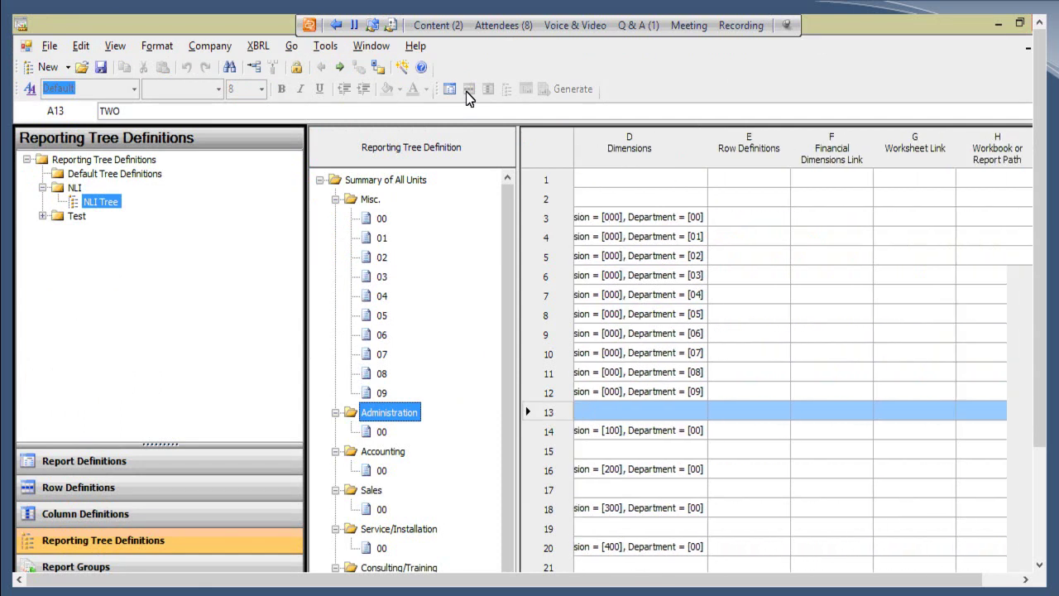
scroll(778, 352, "right", 2)
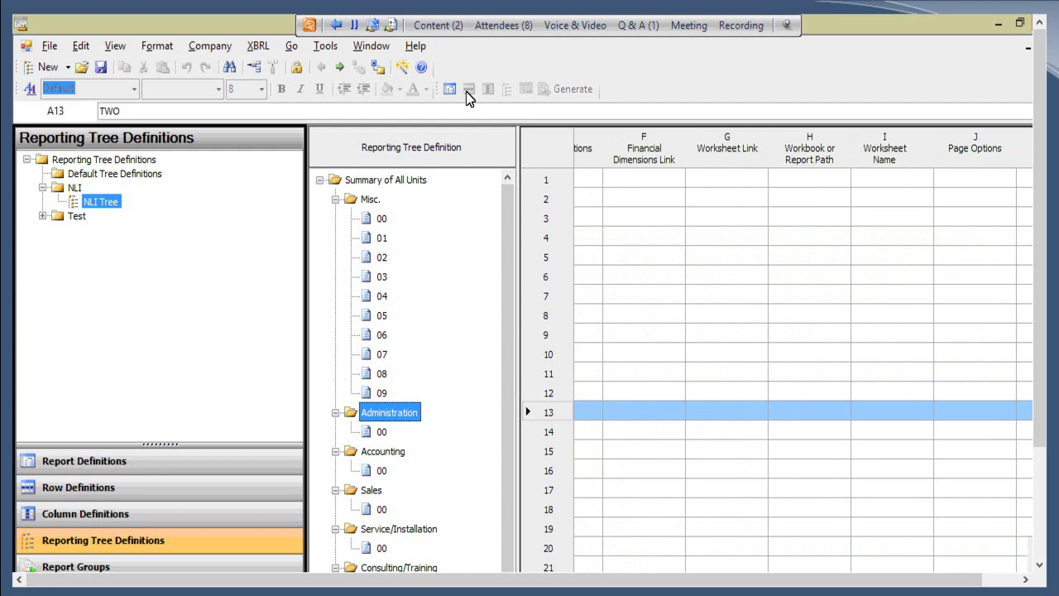
scroll(777, 351, "right", 3)
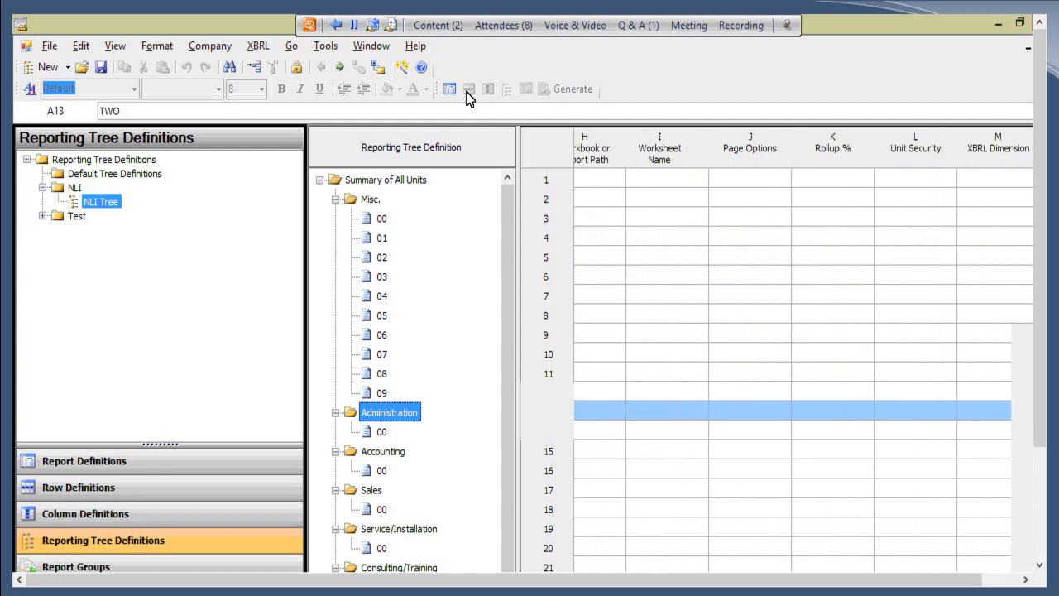
scroll(778, 352, "right", 1)
left_click(862, 411)
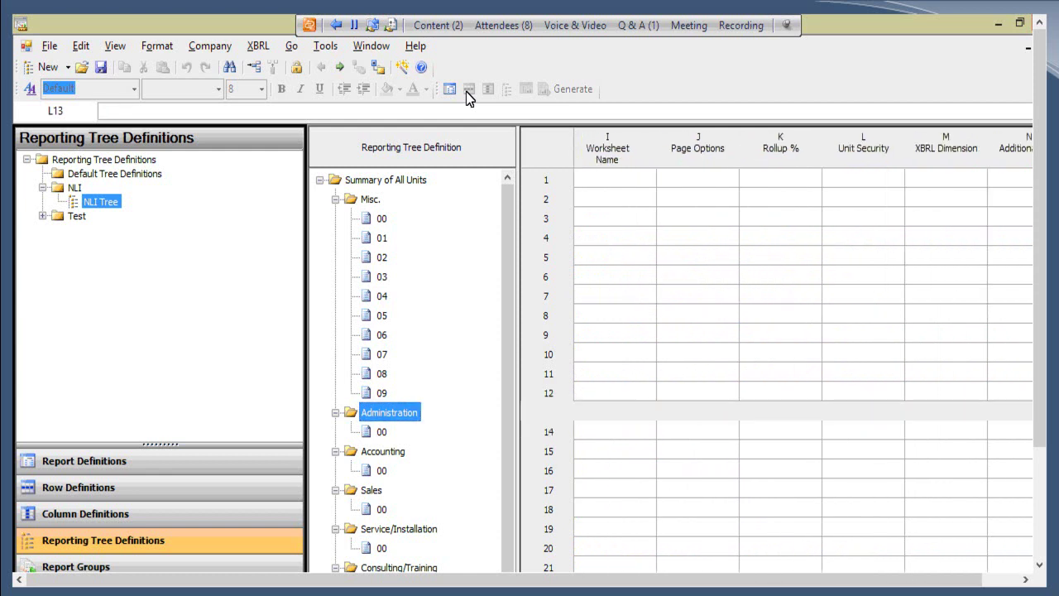
left_click(467, 93)
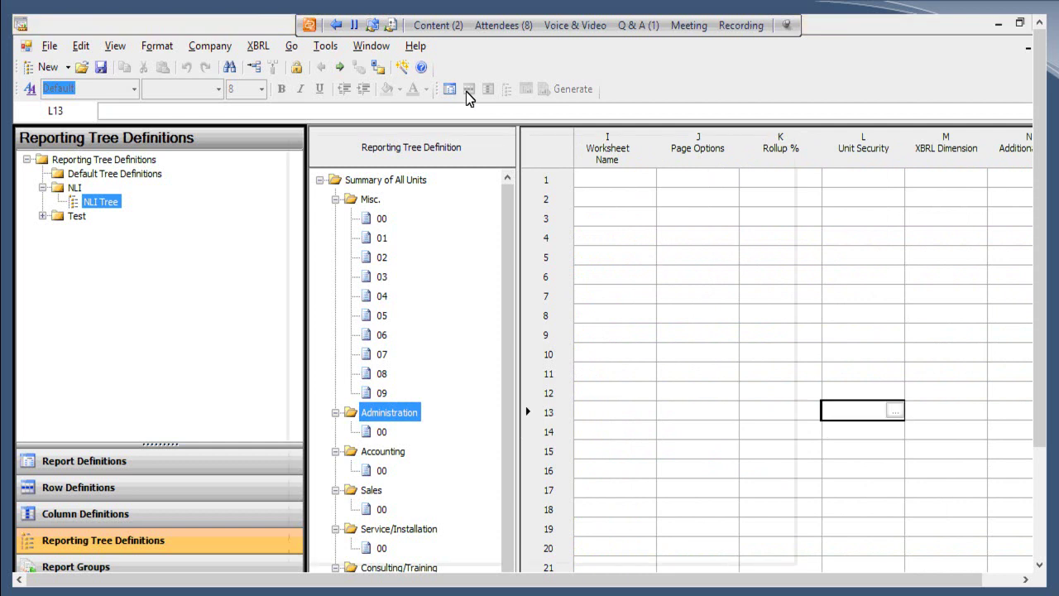
key("Escape")
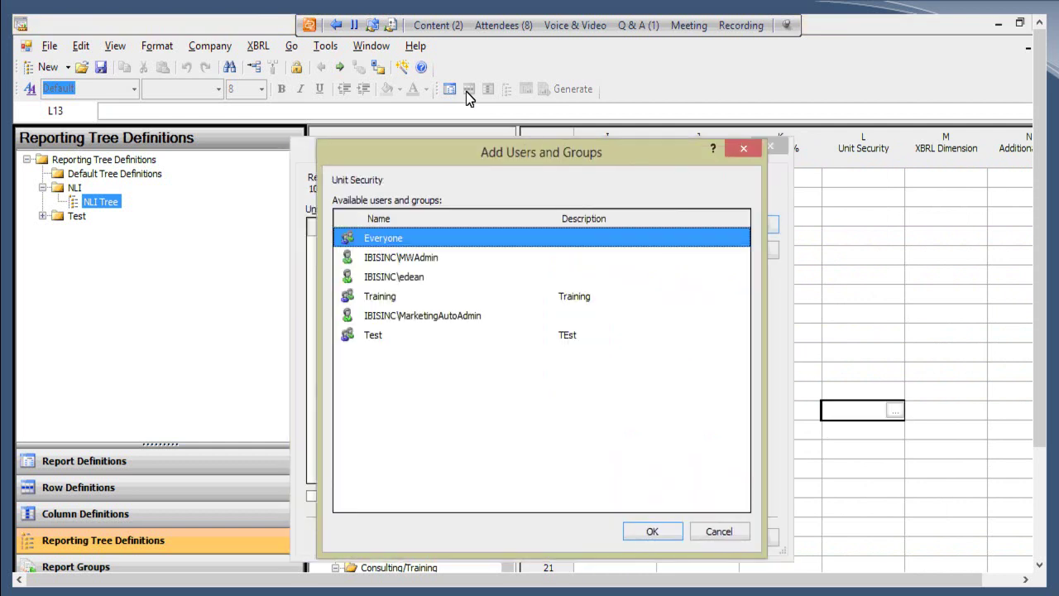
key("t")
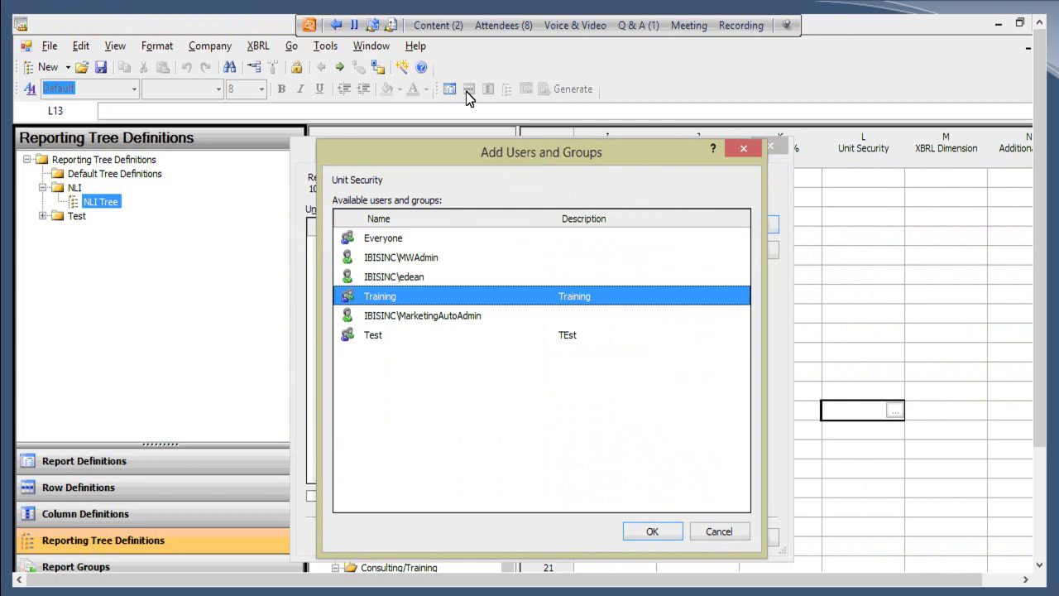
key("Return")
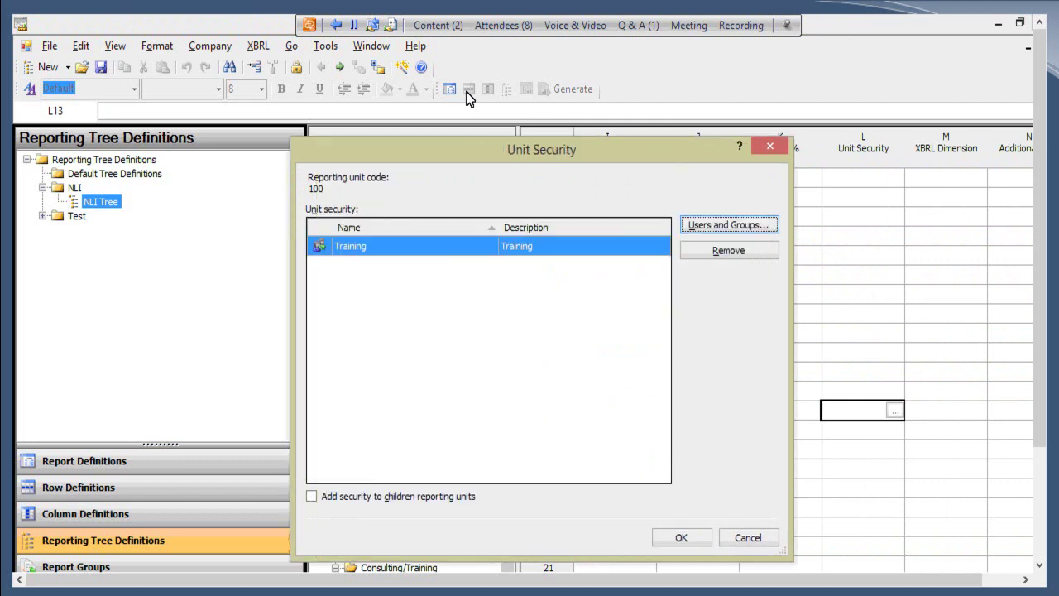
key("Return")
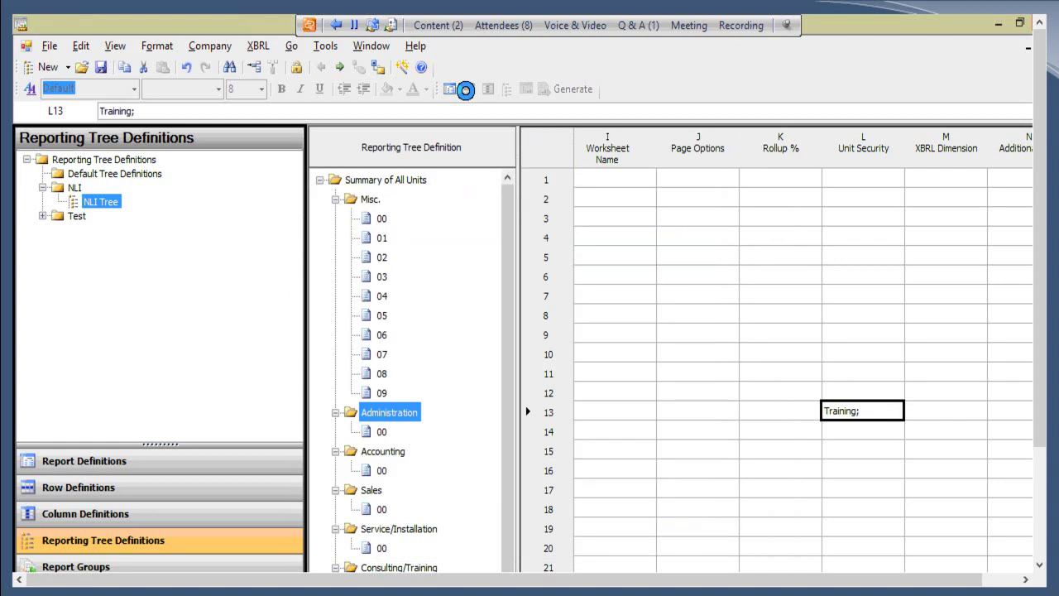
Check the Administration unit rows and save the NLI Tree definition.
key("Down")
key("Up")
key("Return")
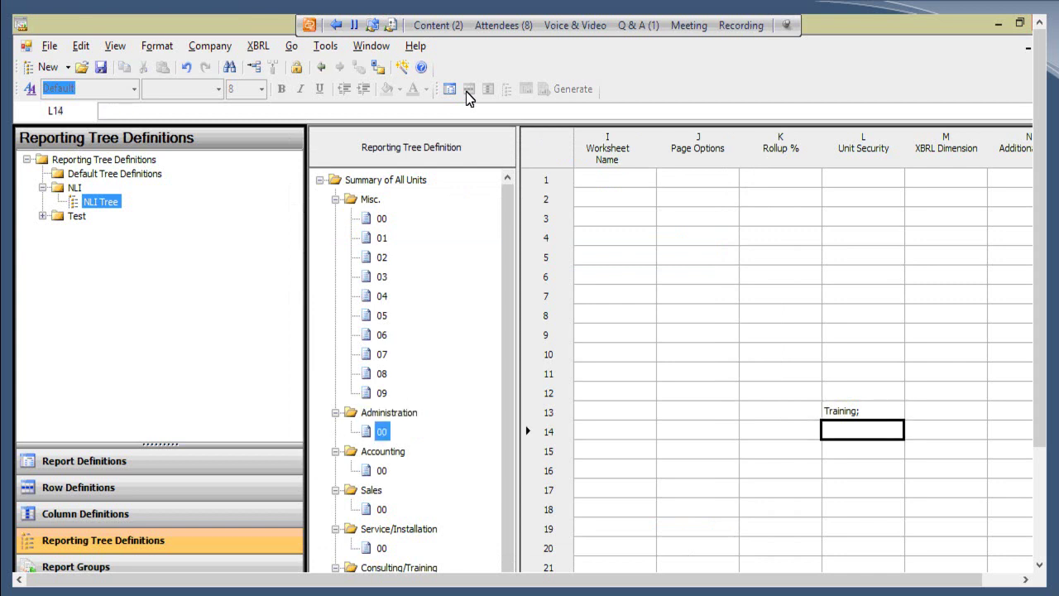
key("Up")
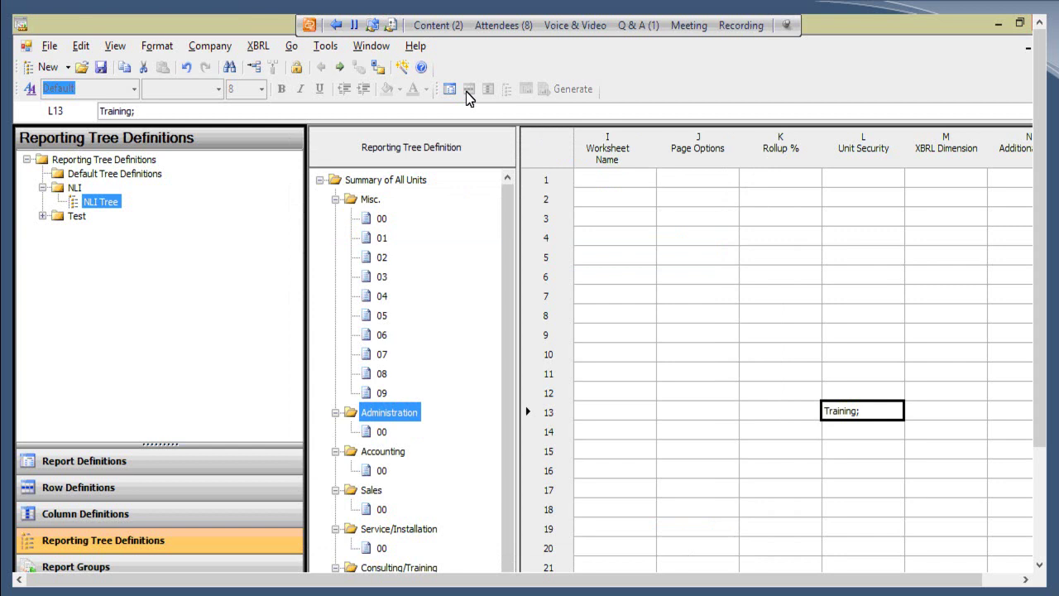
key("ctrl+s")
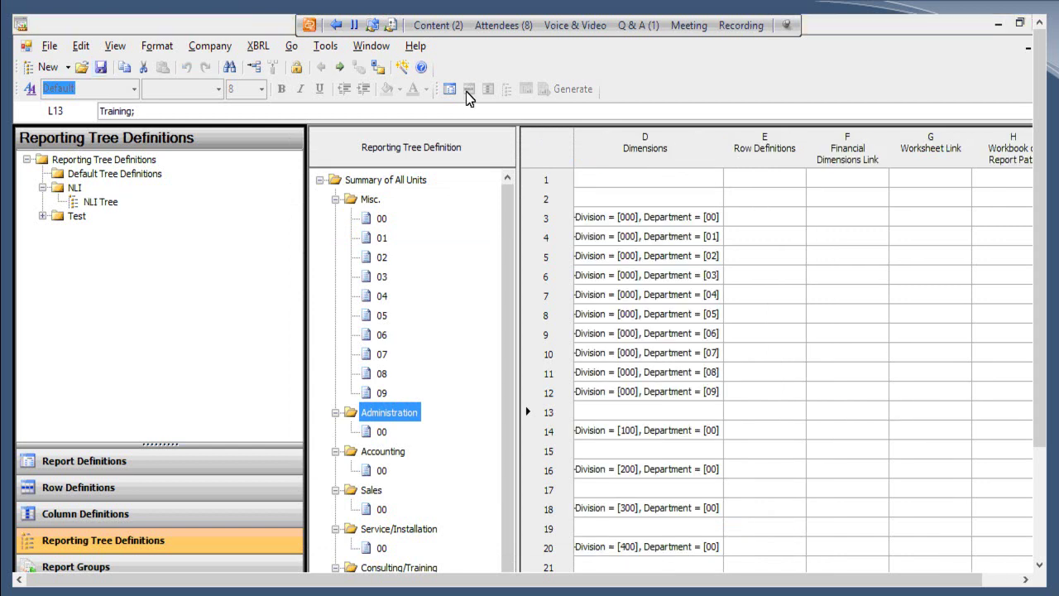
key("alt+Tab")
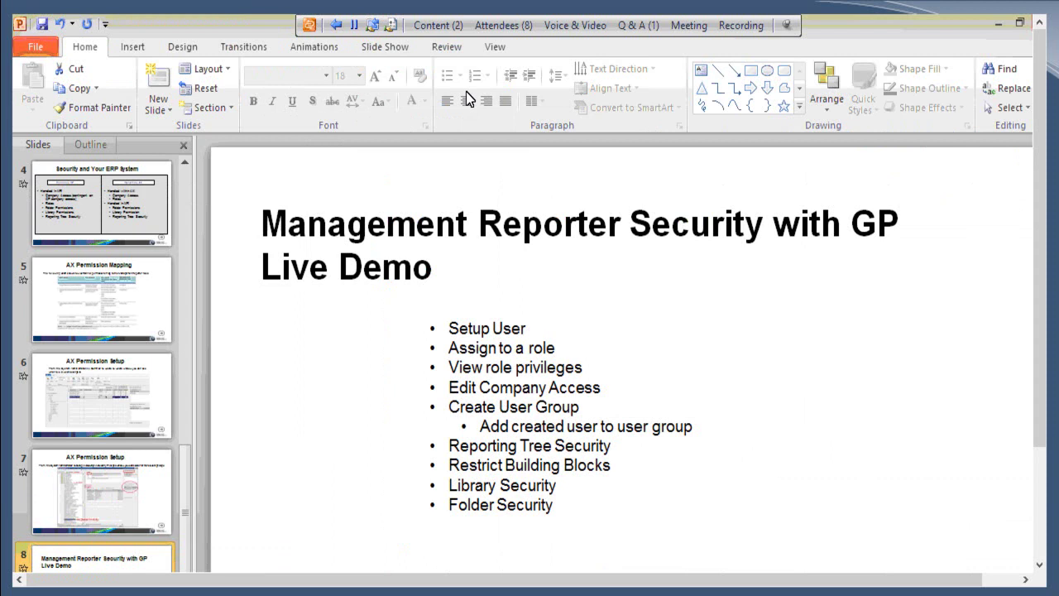
Switch from PowerPoint back to Management Reporter.
key("alt+Tab")
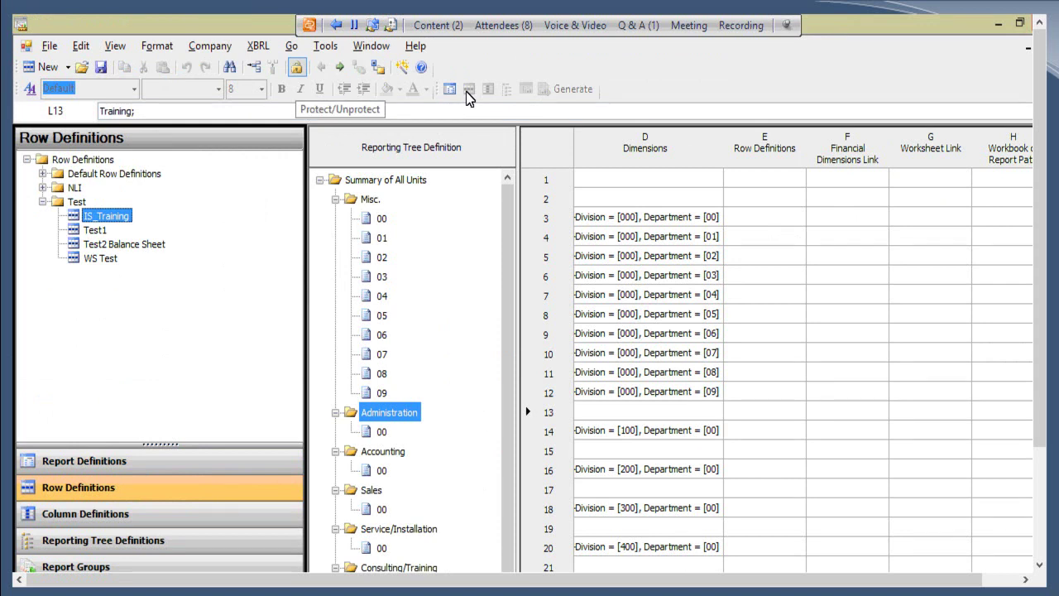
Protect the IS_Training row definition with a password, entered twice to confirm.
left_click(296, 67)
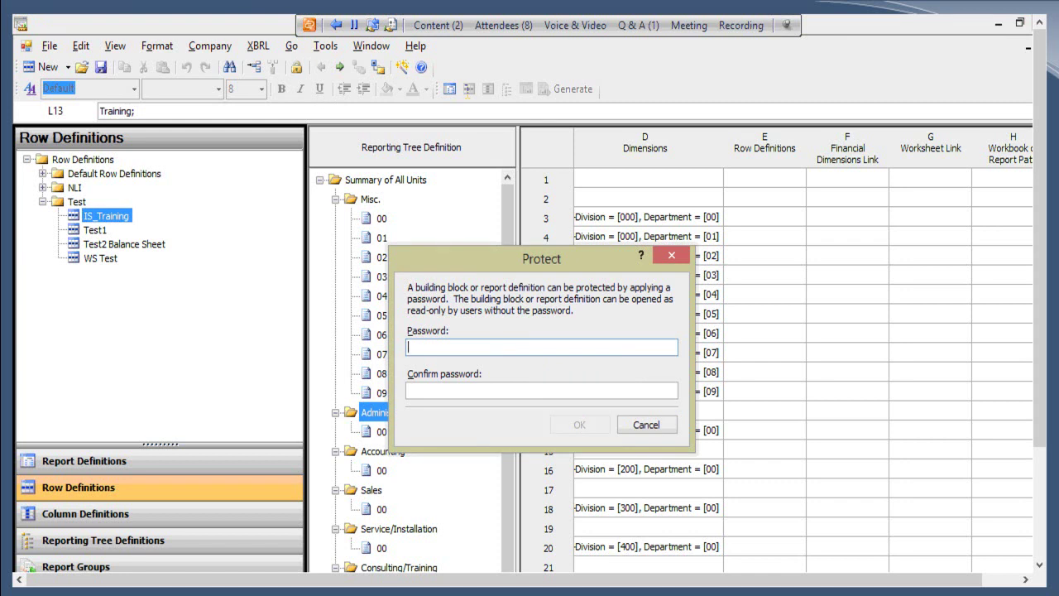
key("Tab")
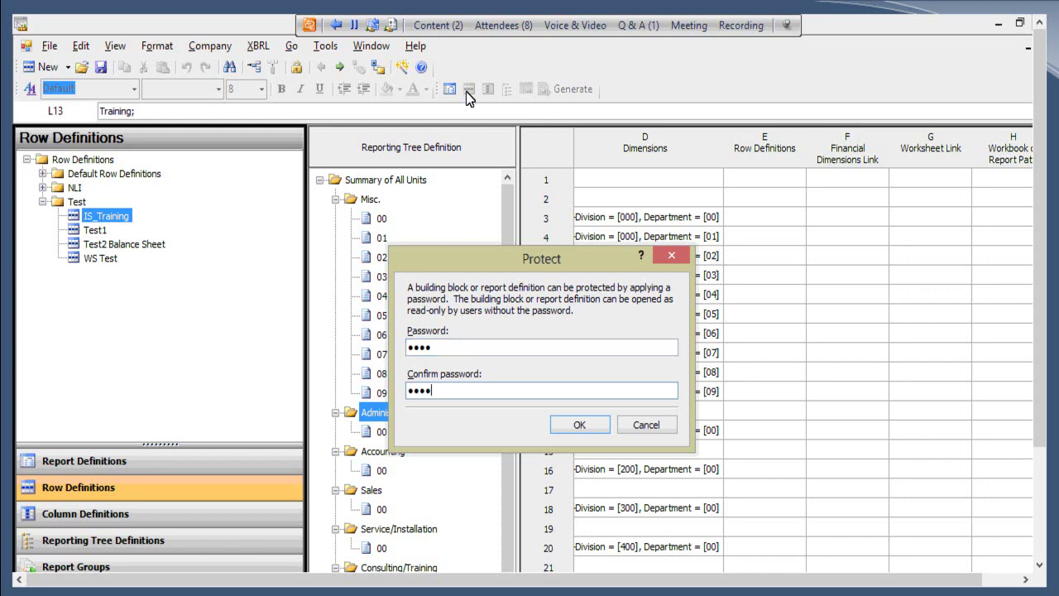
key("Return")
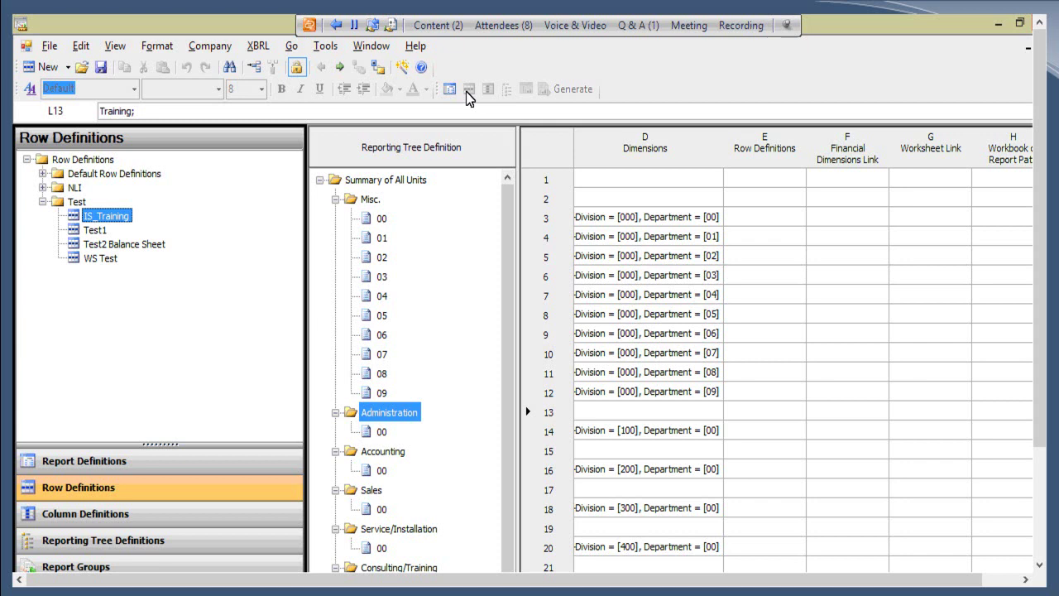
Show the Report Definitions list, then cycle through open windows to reach Report Viewer.
key("ctrl+1")
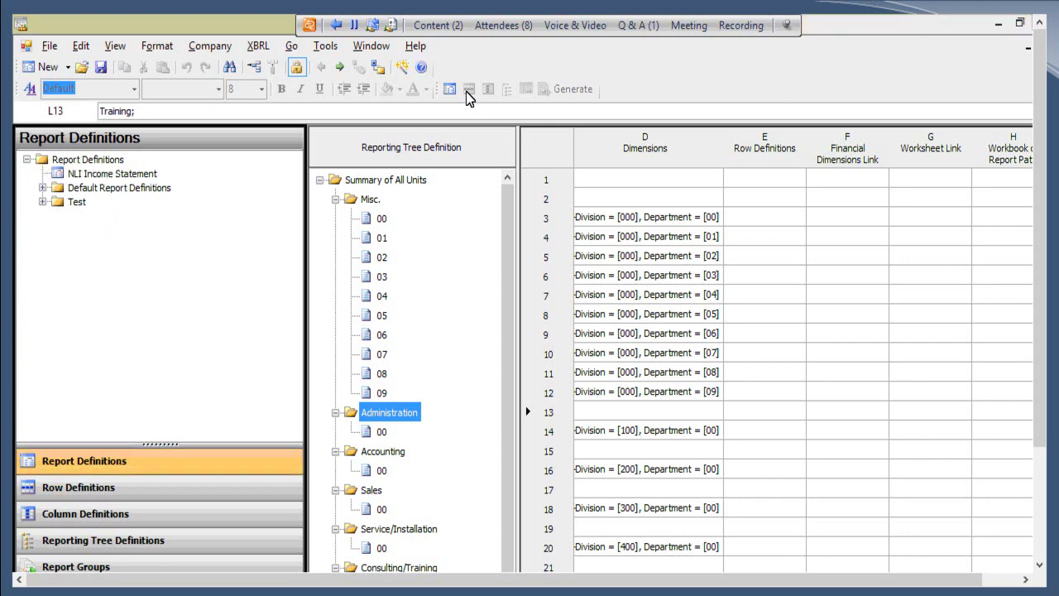
key("alt+Tab")
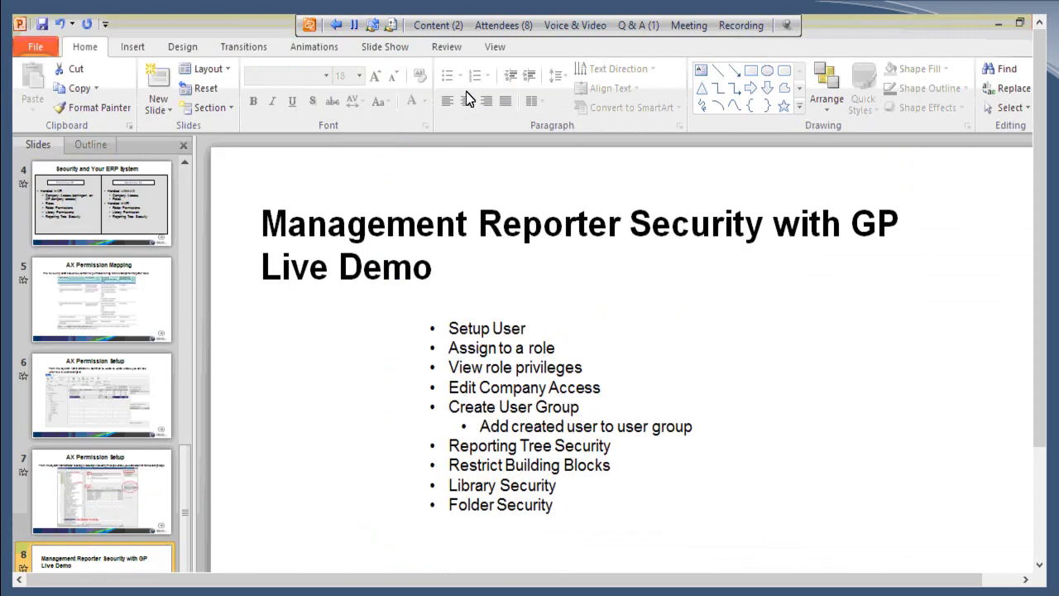
key("alt+Tab")
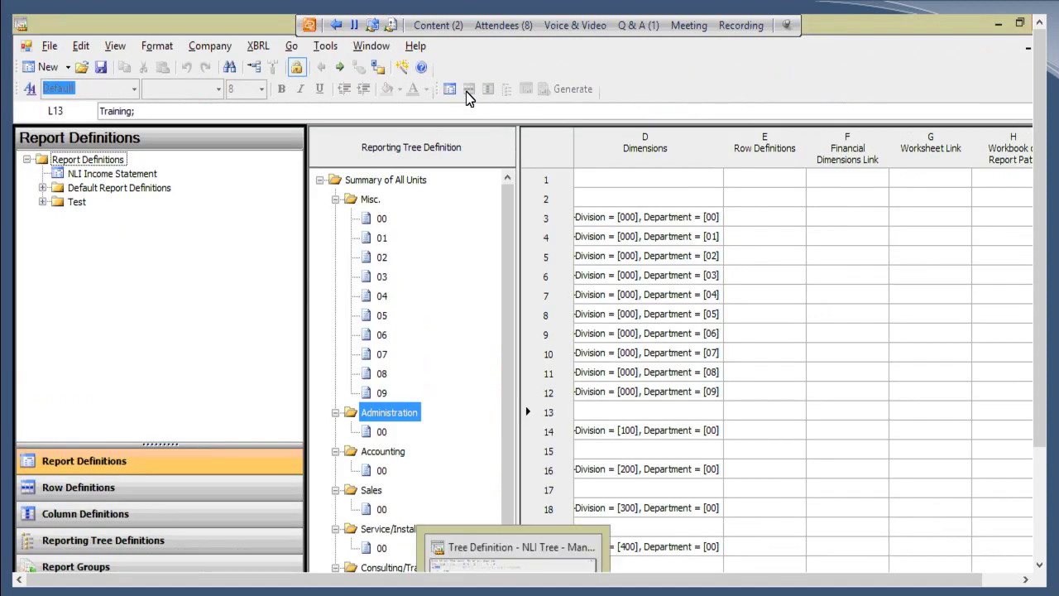
key("alt+Tab")
key("alt+Tab")
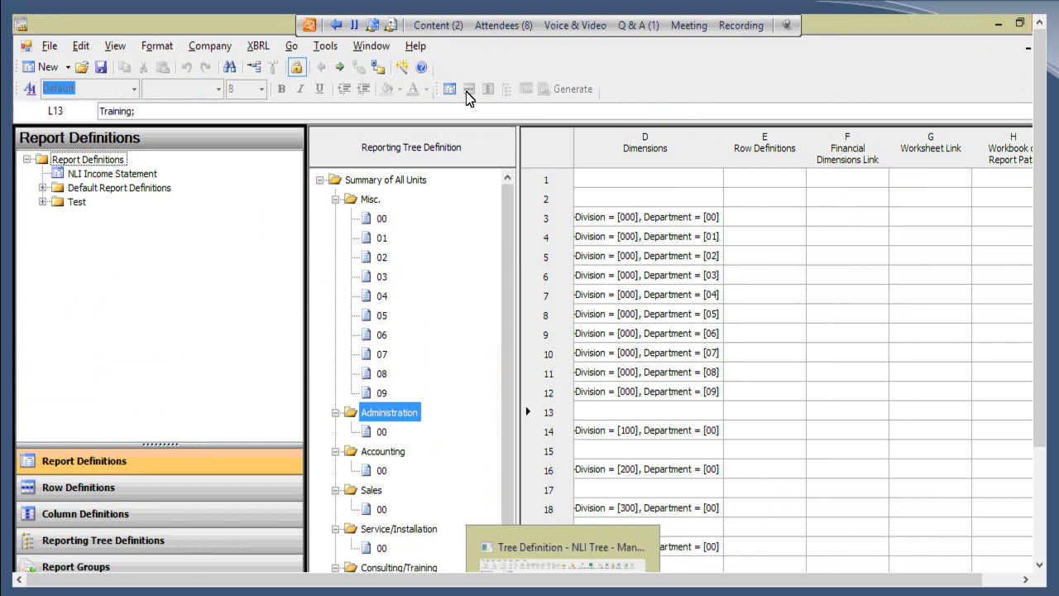
key("alt+Tab")
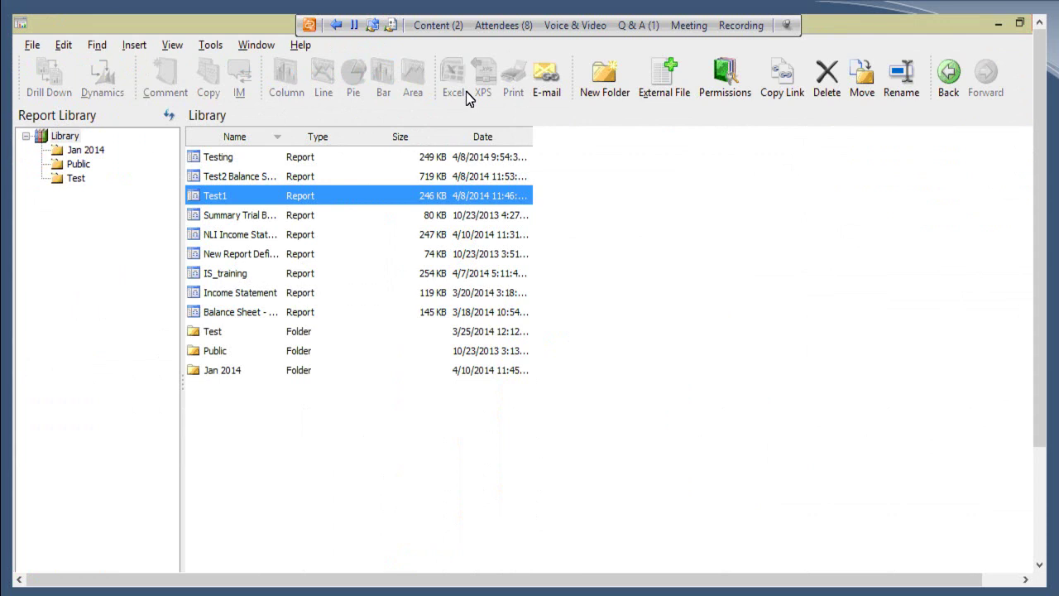
Browse the library reports, including Test1, then open the Jan 2014 folder with Testing.xps and NLI Income Statement.
key("shift+Tab")
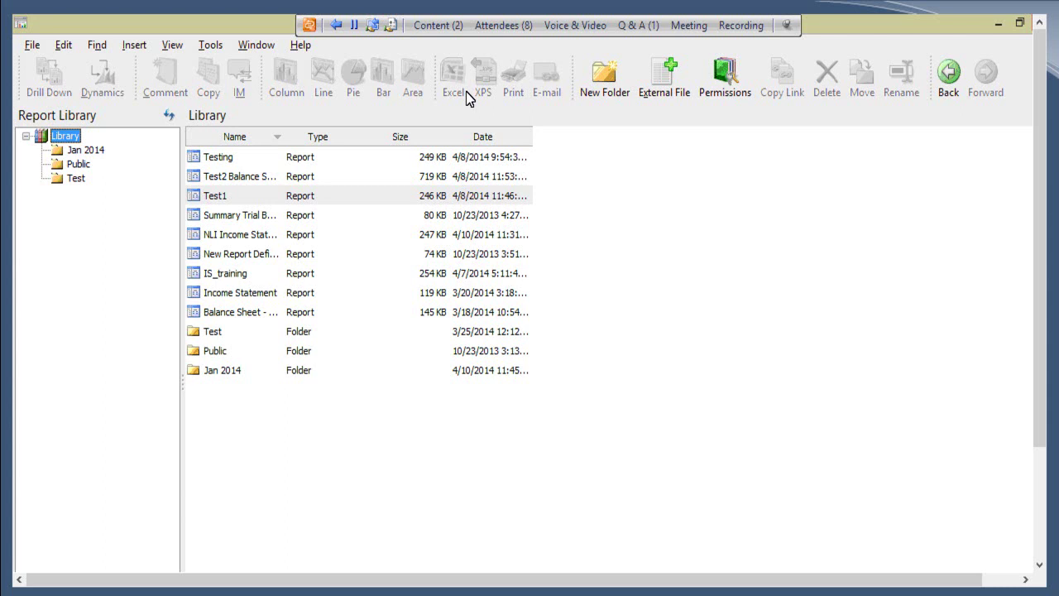
key("Tab")
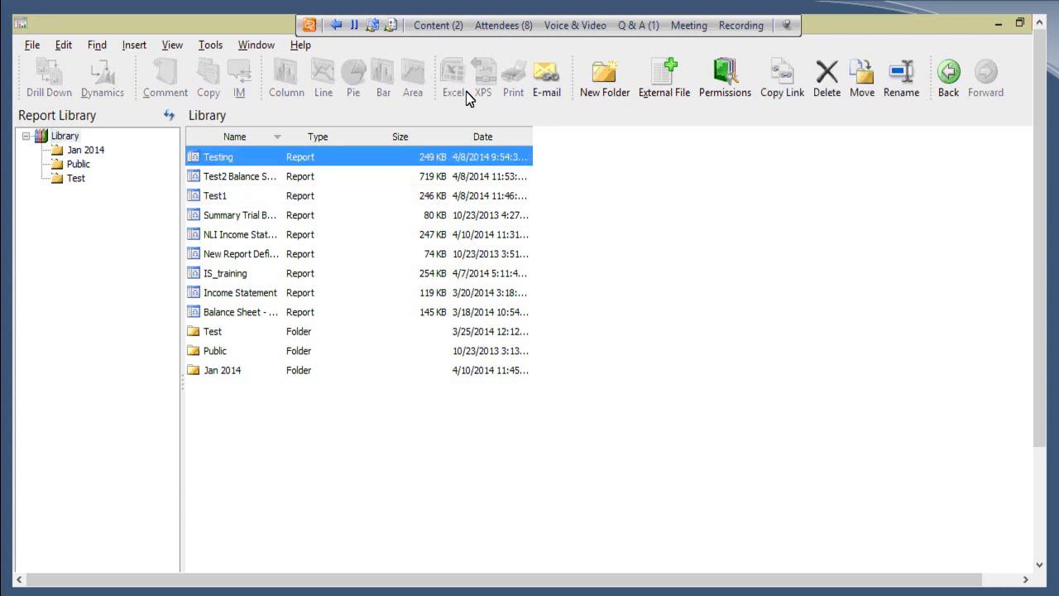
key("Down")
key("Up")
key("Down")
key("Down")
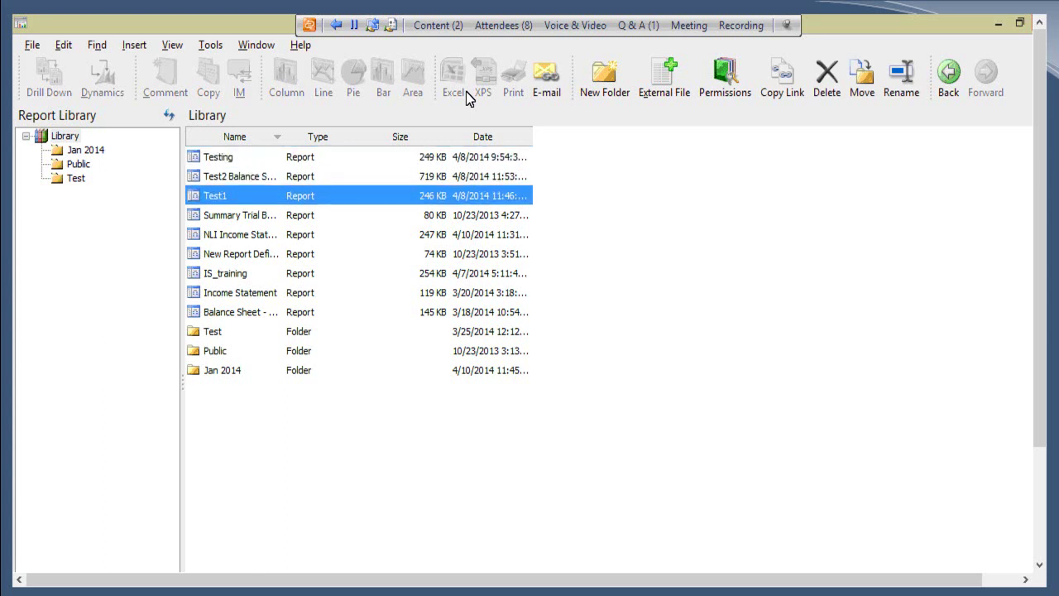
key("Down")
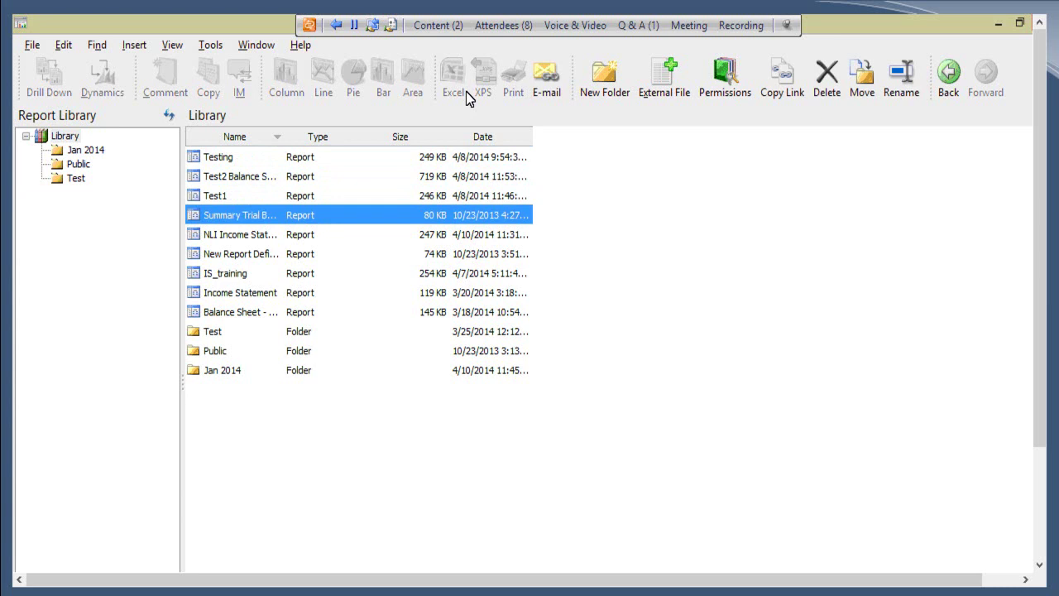
key("Down")
key("Down")
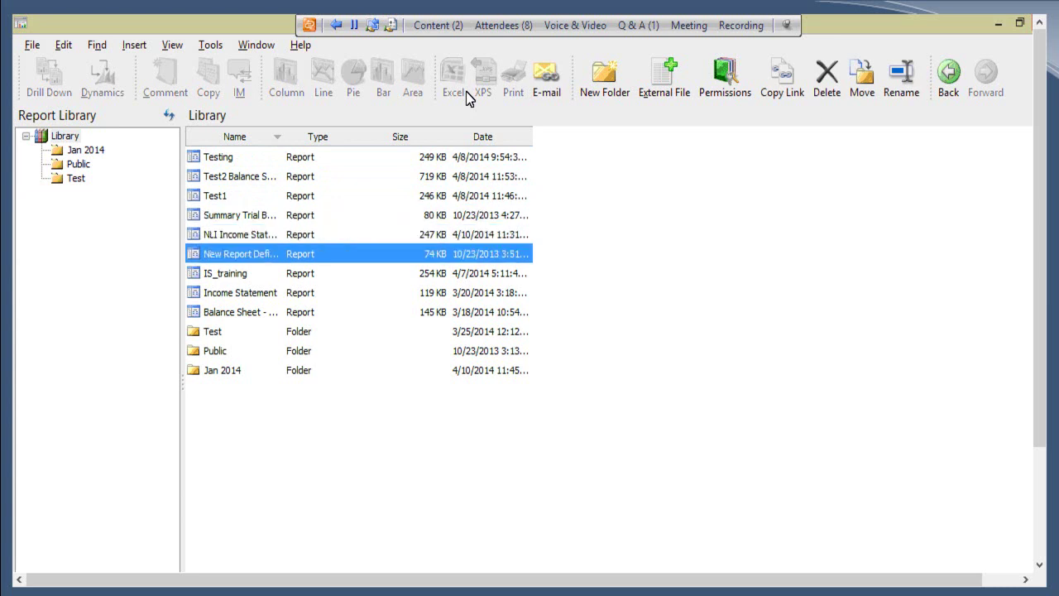
key("Down")
key("End")
key("Return")
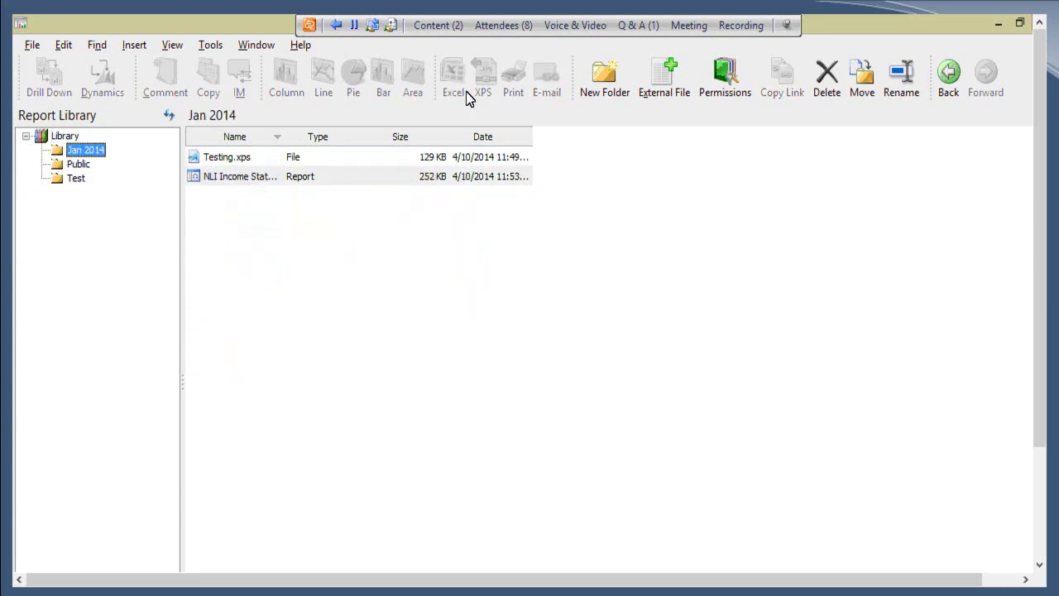
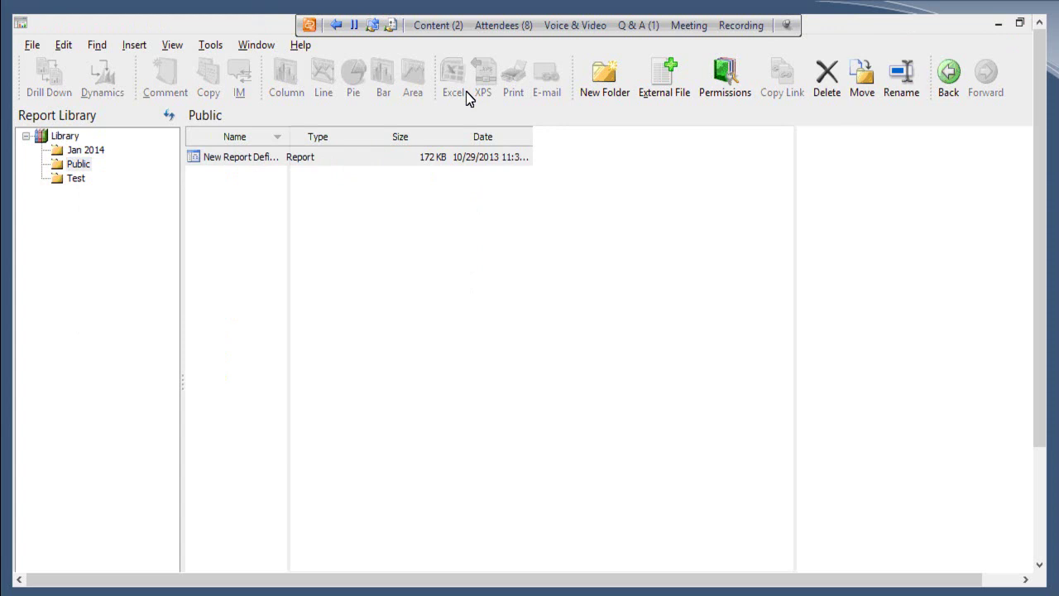
Replace Everyone with the Training group in the Public folder's view permissions and save.
key("Up")
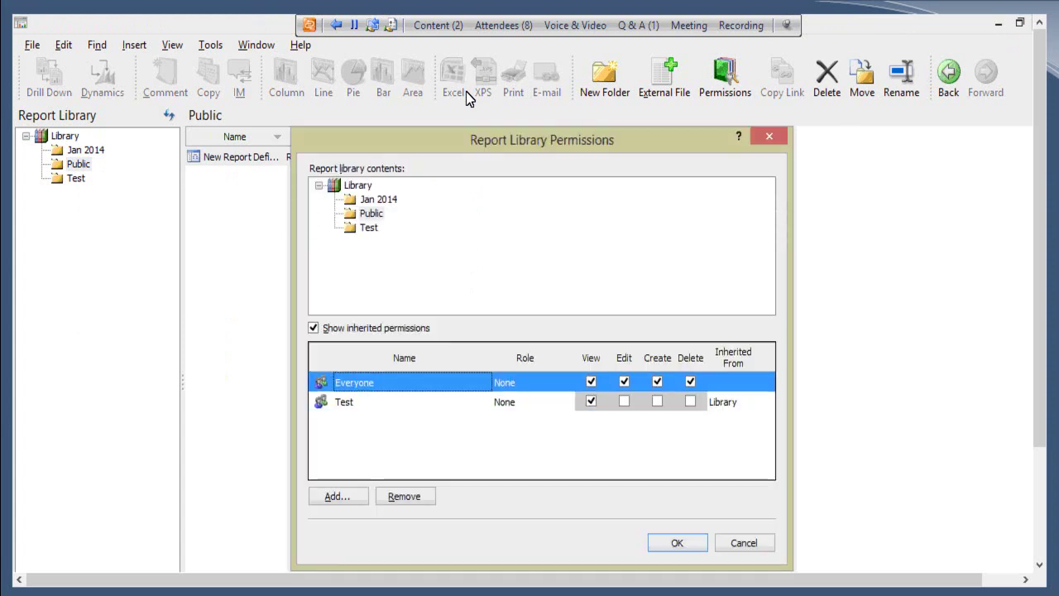
key("Delete")
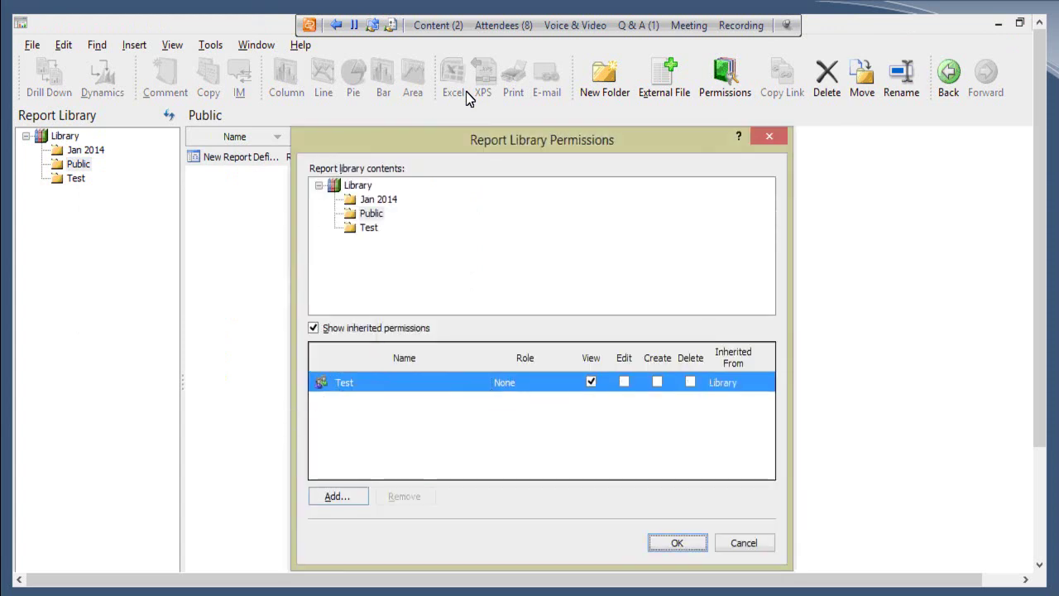
key("Return")
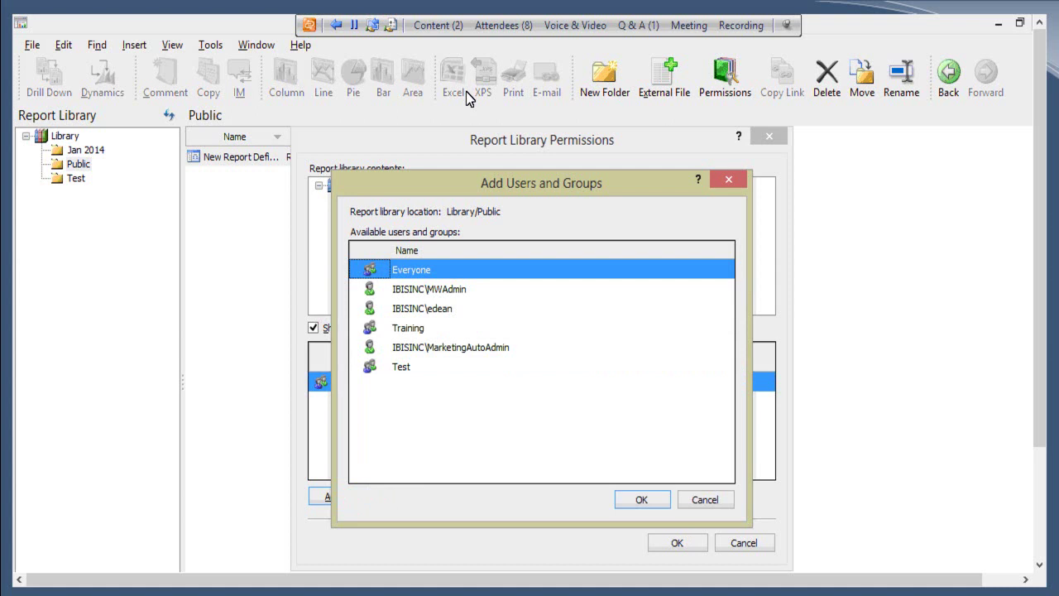
key("Down")
key("Down")
key("Down")
key("Return")
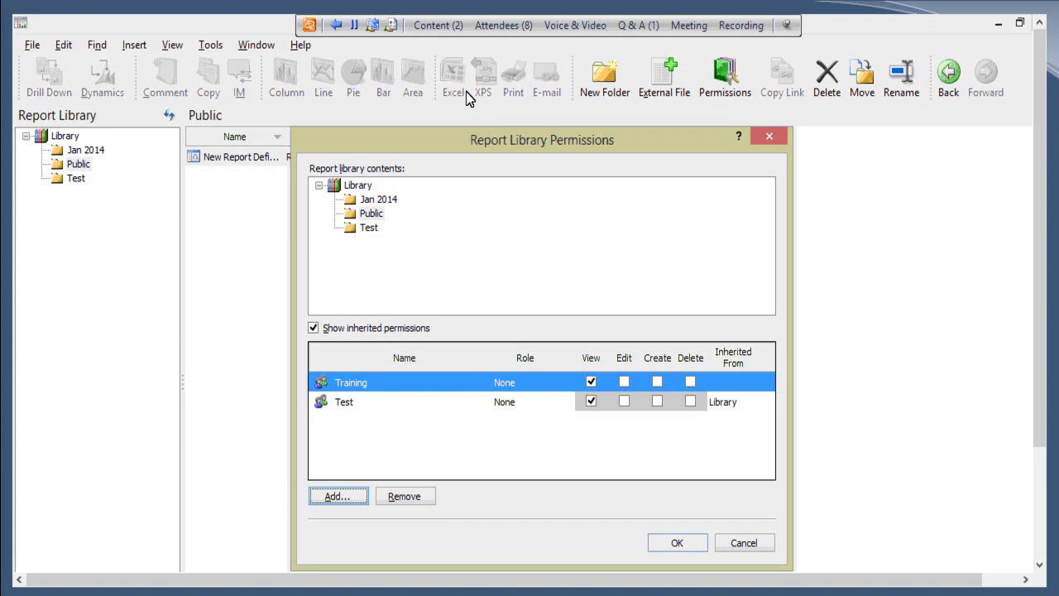
key("Down")
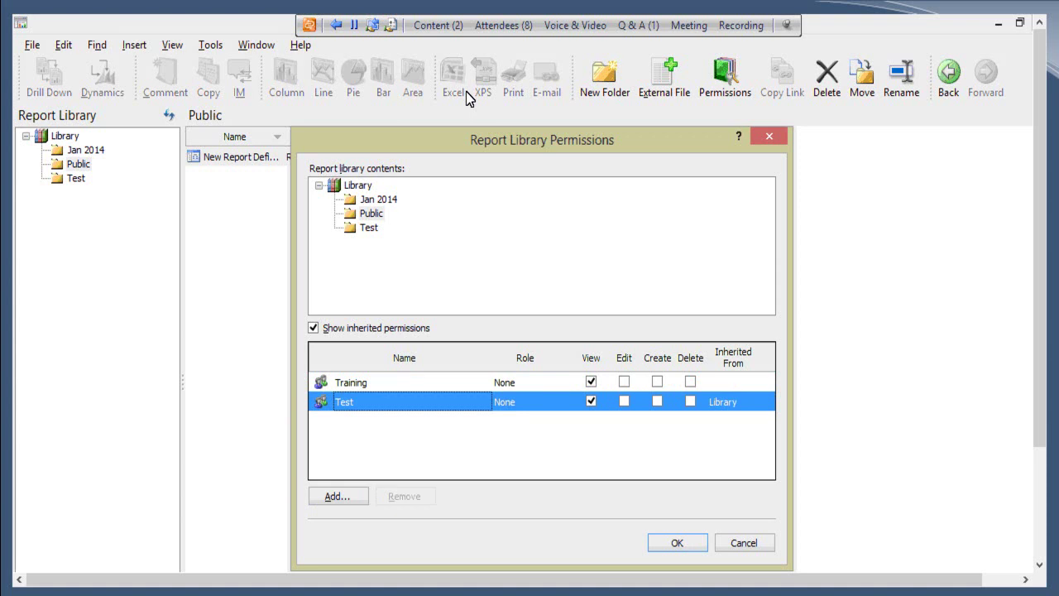
key("Escape")
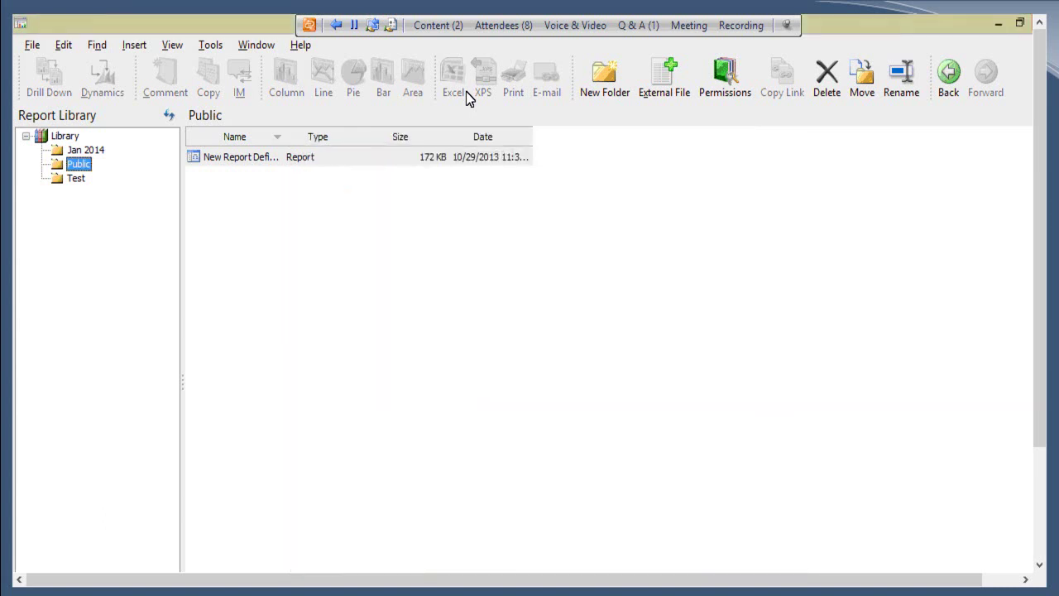
key("Left")
Add a new folder named 'Training' directly beneath Library.
key("shift+F10")
key("Down")
key("Down")
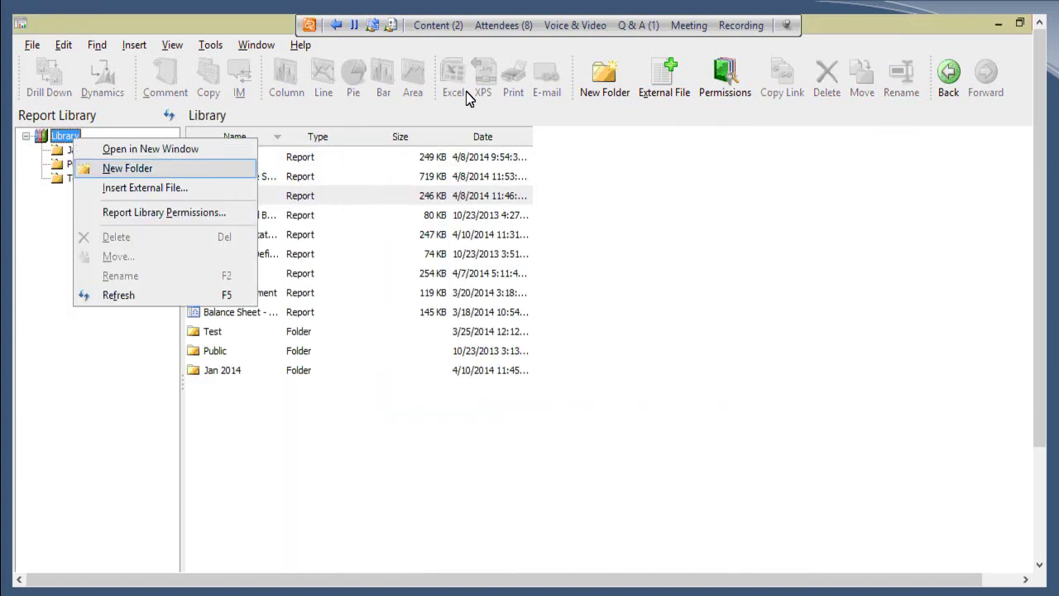
key("Return")
type("Training")
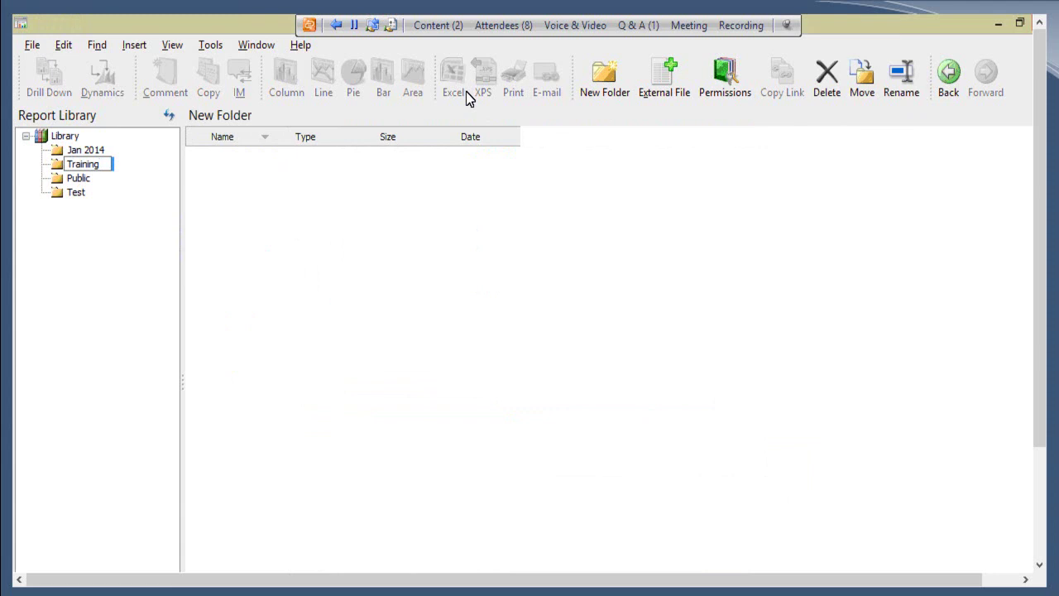
key("Return")
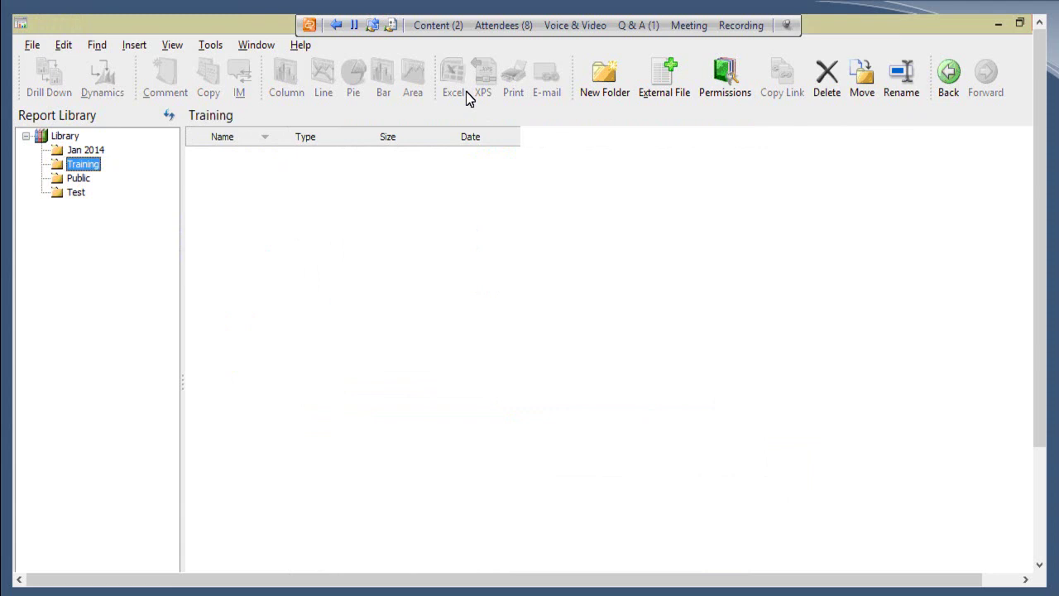
key("alt+Tab")
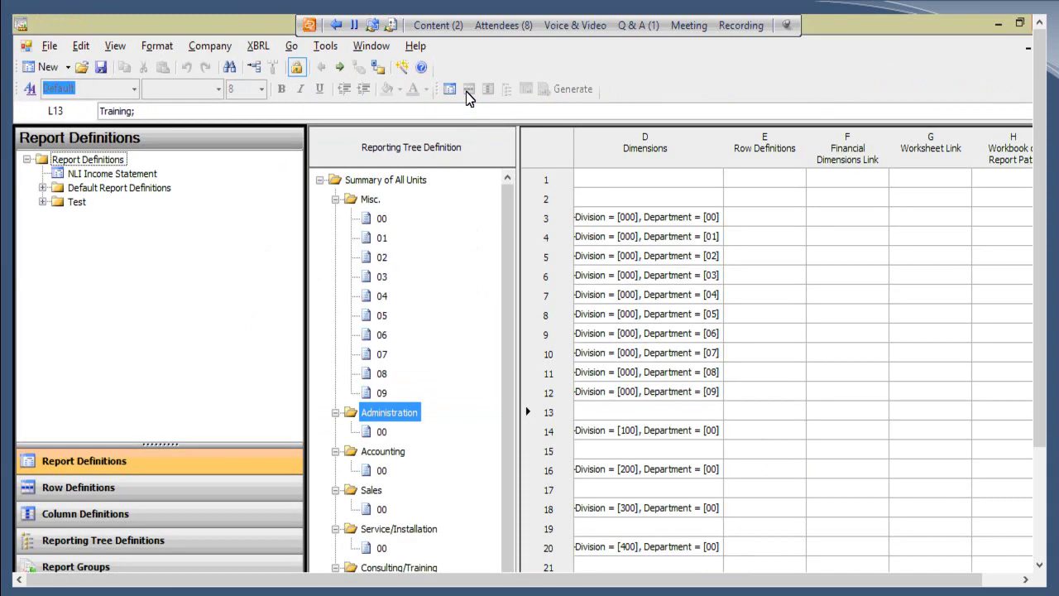
Open the NLI Income Statement's Output and Distribution settings and browse its report library location.
key("Down")
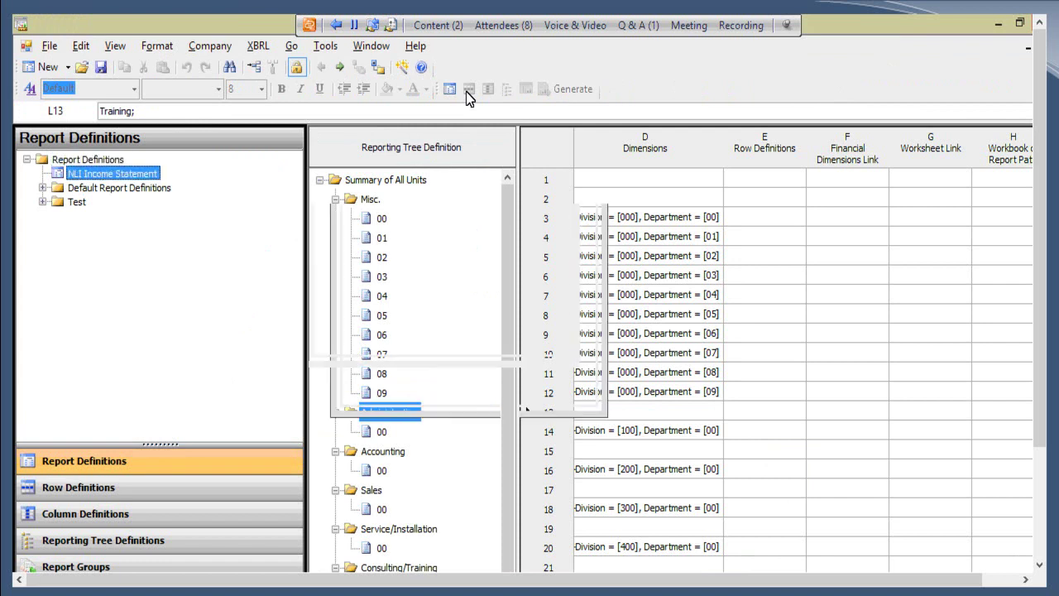
key("ctrl+Tab")
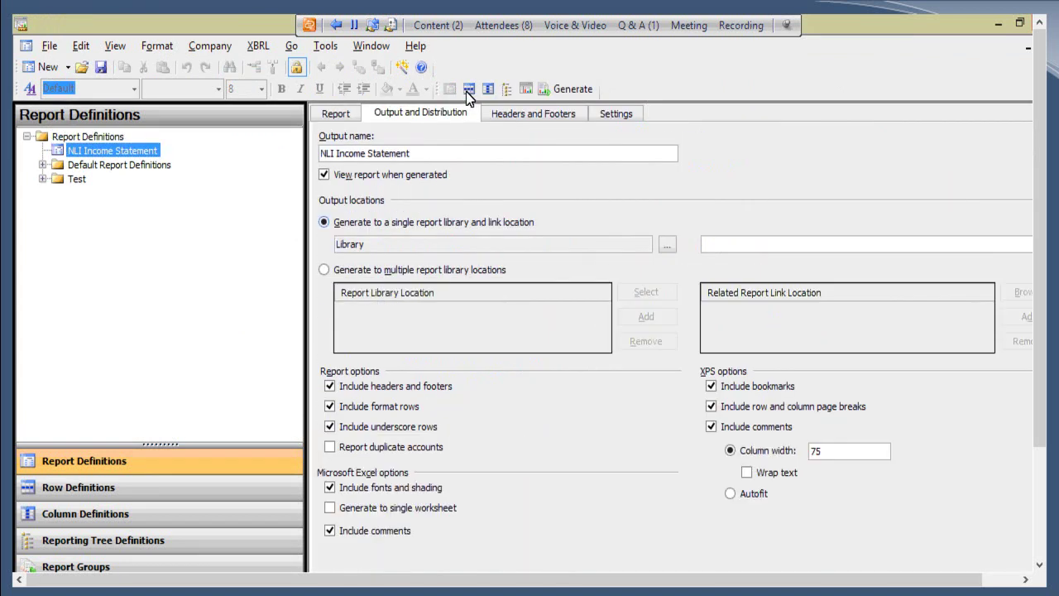
key("Tab")
key("Tab")
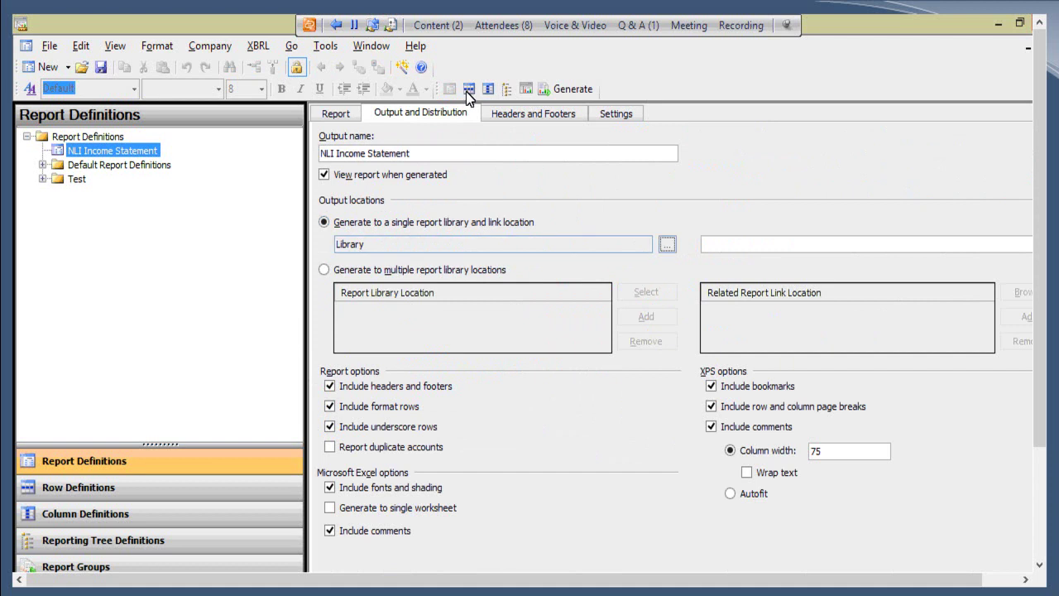
key("Return")
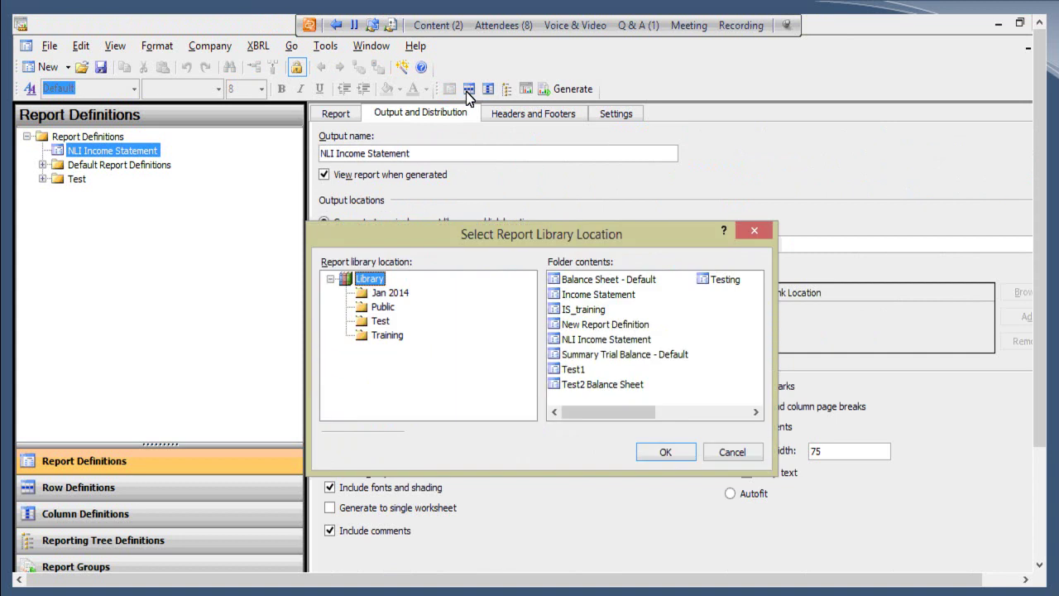
Look through the Test, Training and Jan 2014 folders, then cancel, keeping Library as output.
key("Down")
key("Down")
key("Down")
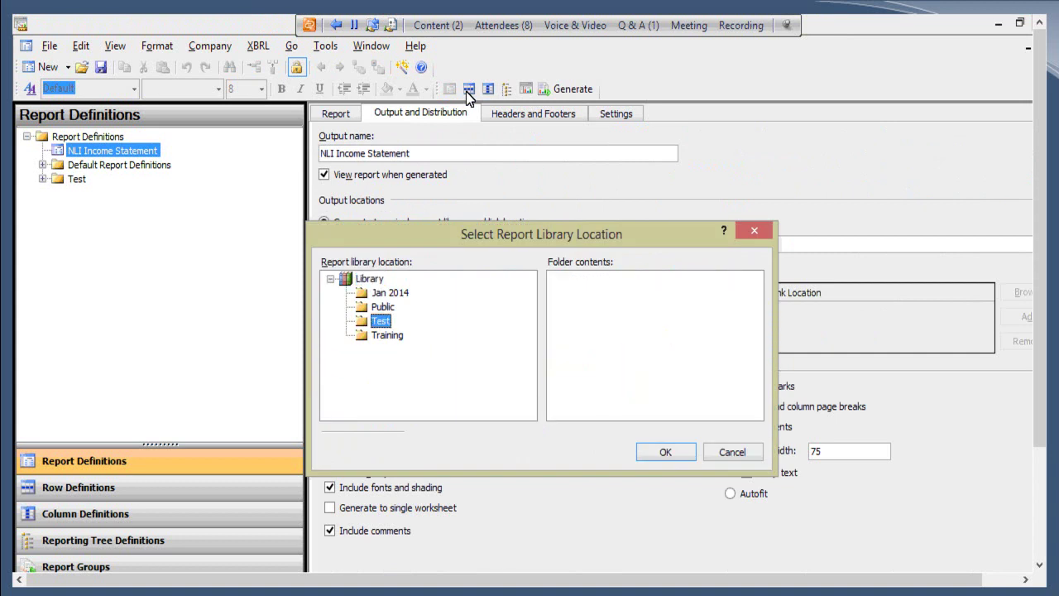
key("Down")
key("Up")
key("Up")
key("Up")
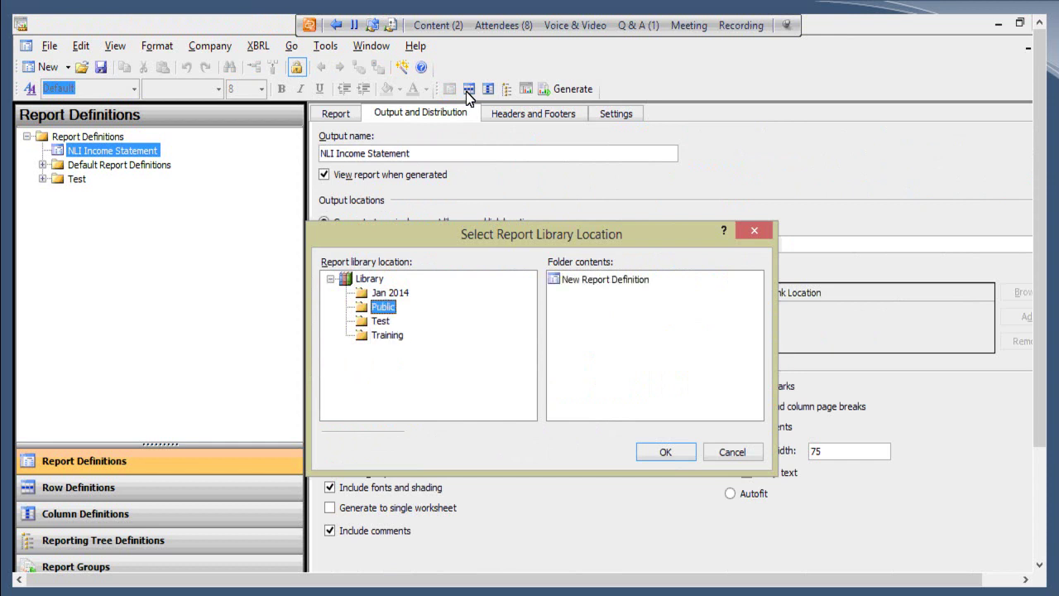
key("Down")
key("Down")
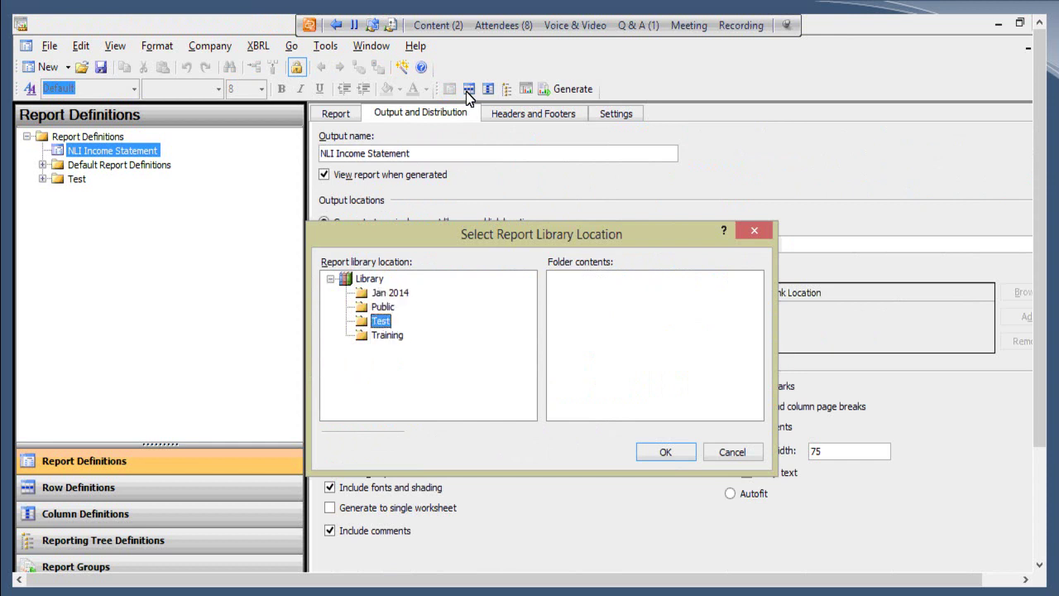
key("Up")
key("Up")
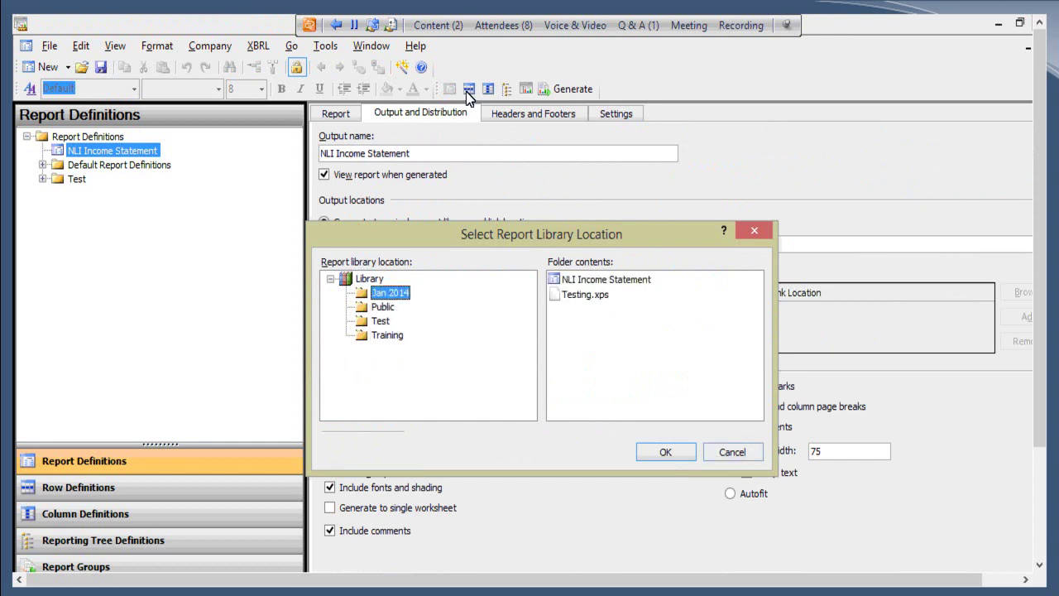
key("Escape")
left_click(467, 91)
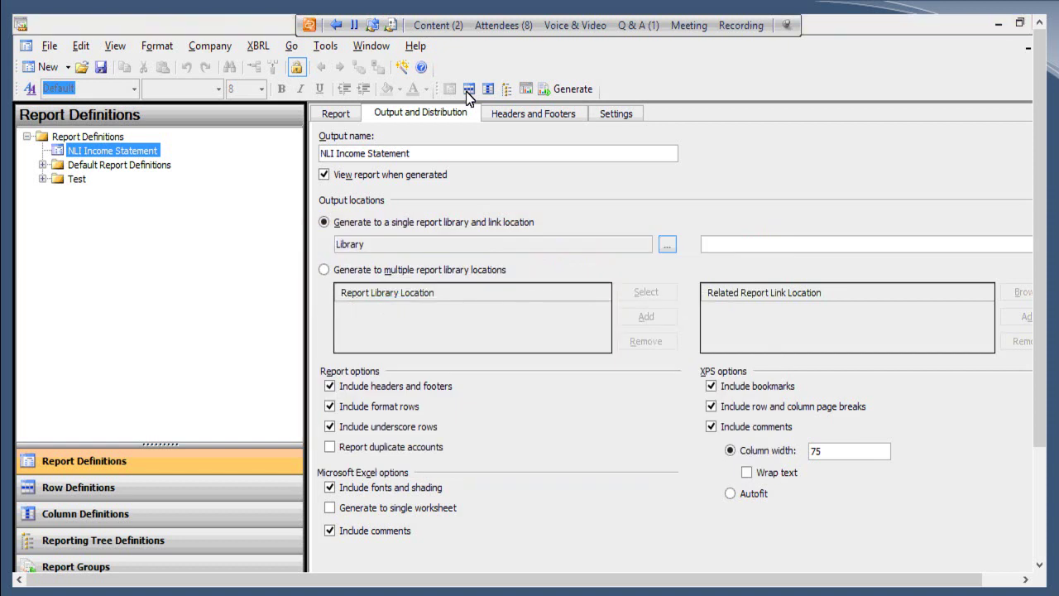
key("alt+Tab")
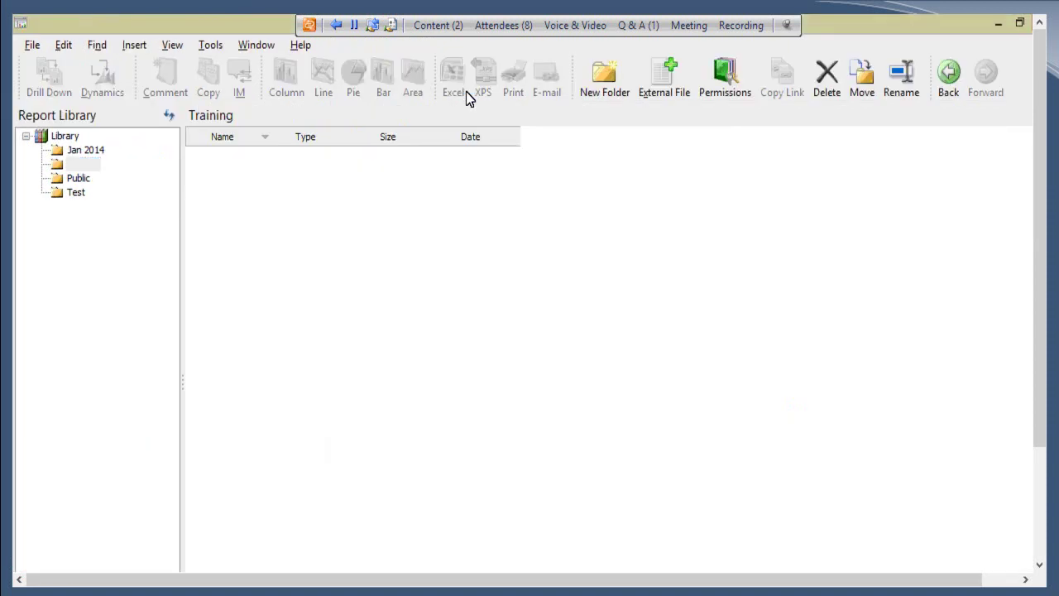
Select the report link location field in the NLI Income Statement output settings.
left_click(704, 247)
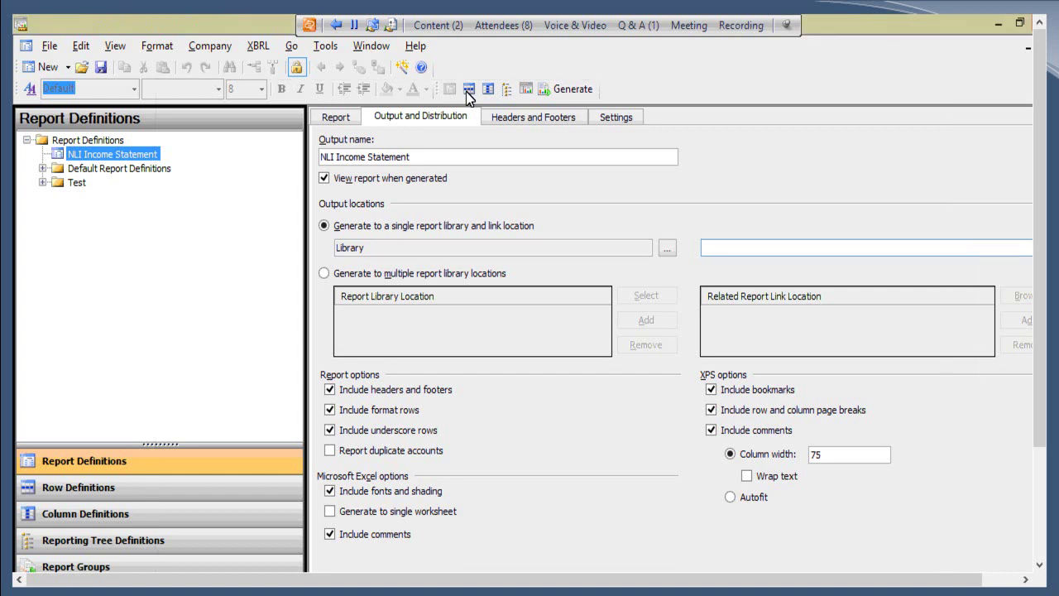
Open the Properties of the Management Reporter Reports folder in Documents using File Explorer.
key("super+e")
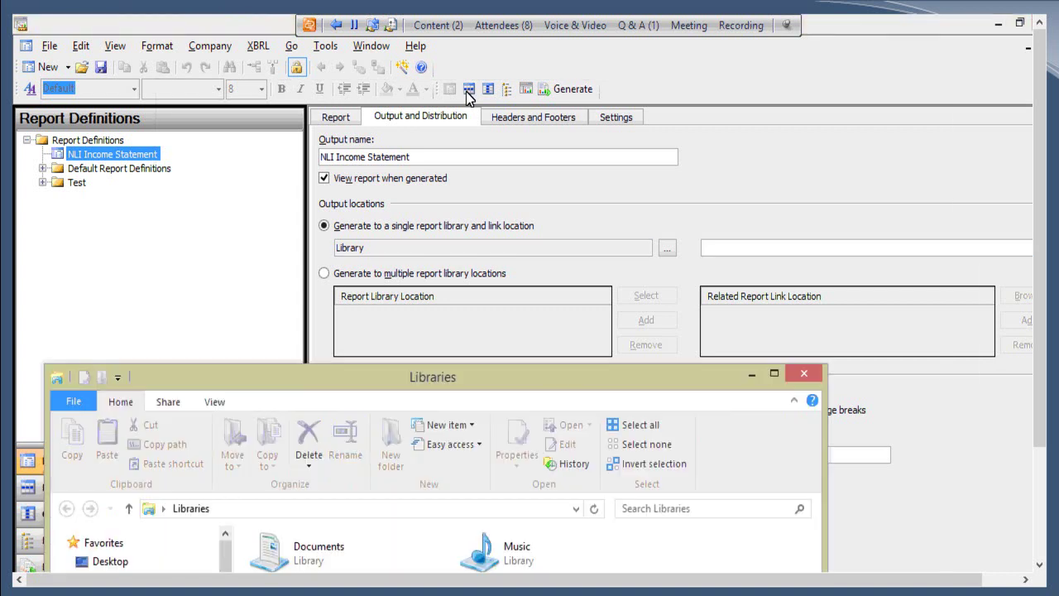
left_click_drag(280, 376, 468, 98)
type("doc")
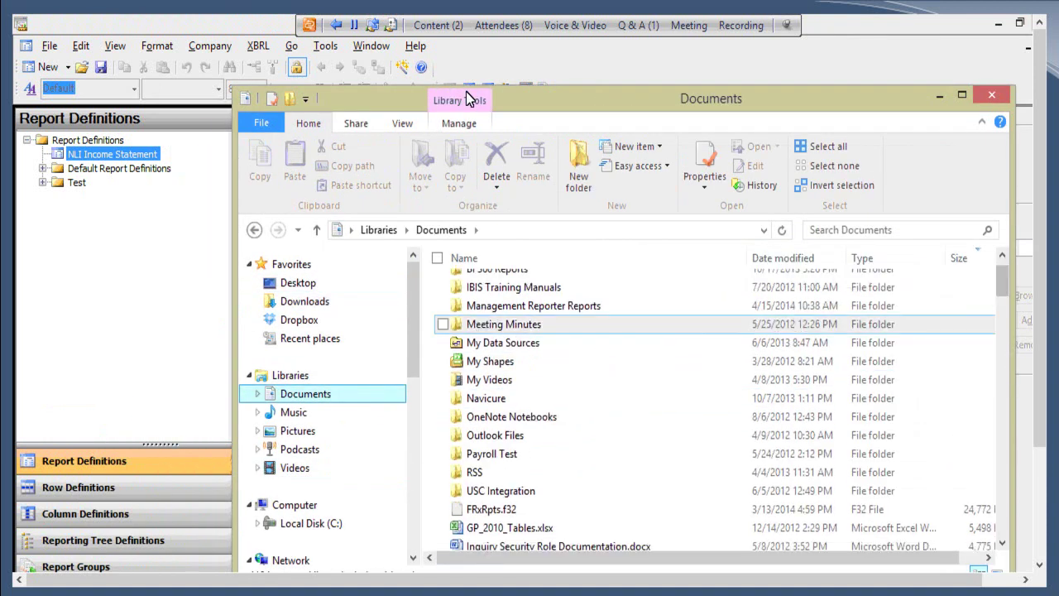
key("Tab")
type("m")
key("shift+F10")
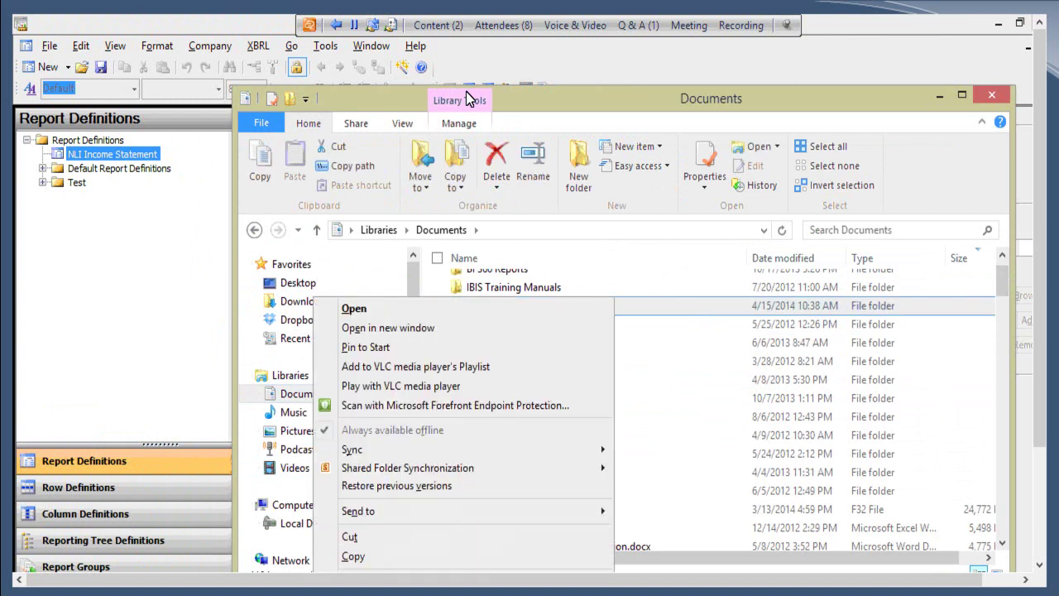
key("r")
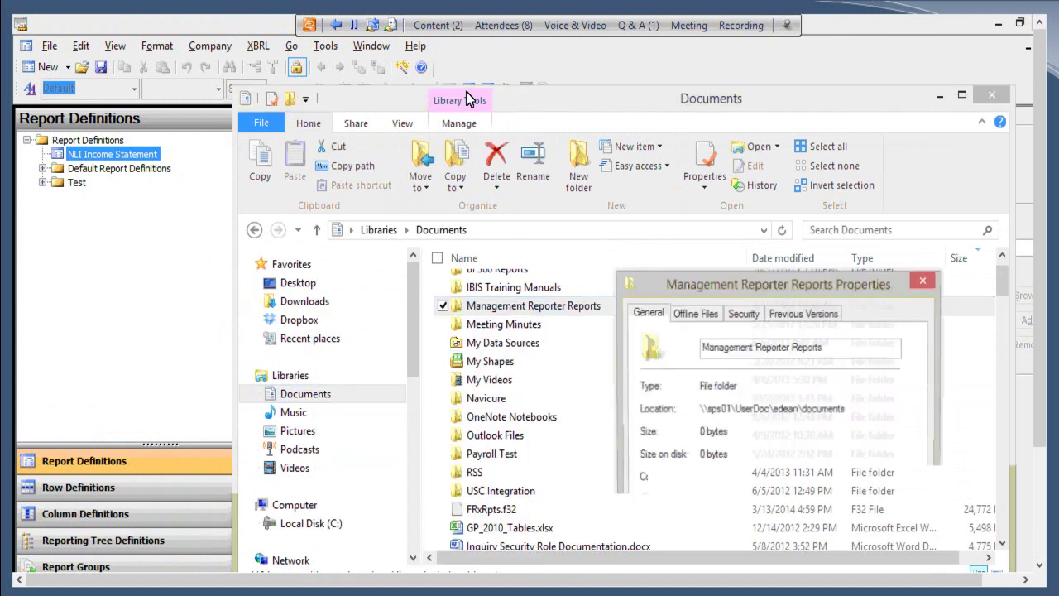
Review the folder's Security permissions list and start adding a user.
key("ctrl+Tab")
key("ctrl+Tab")
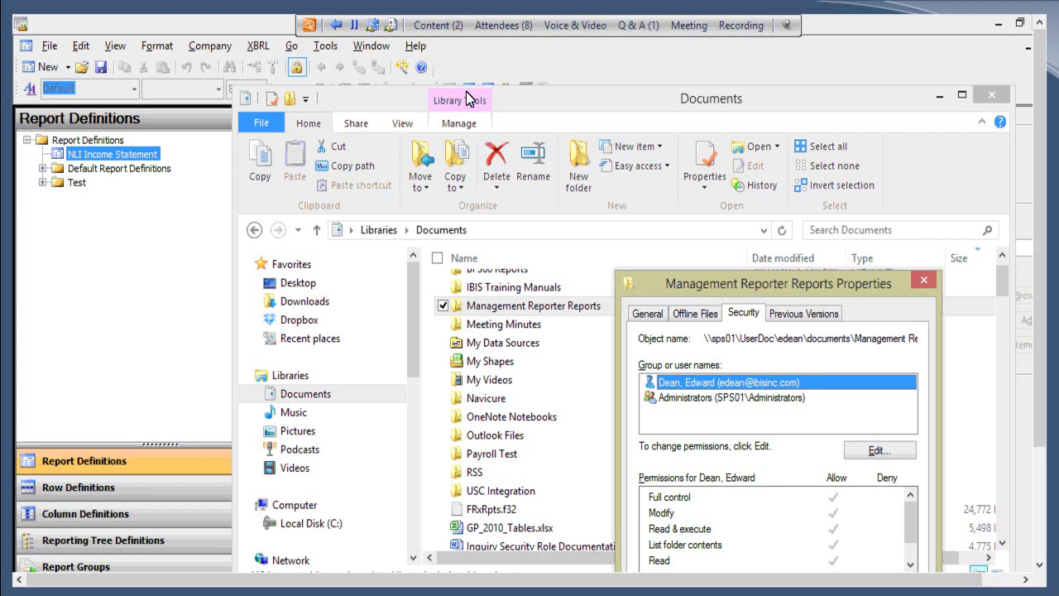
key("Down")
key("Up")
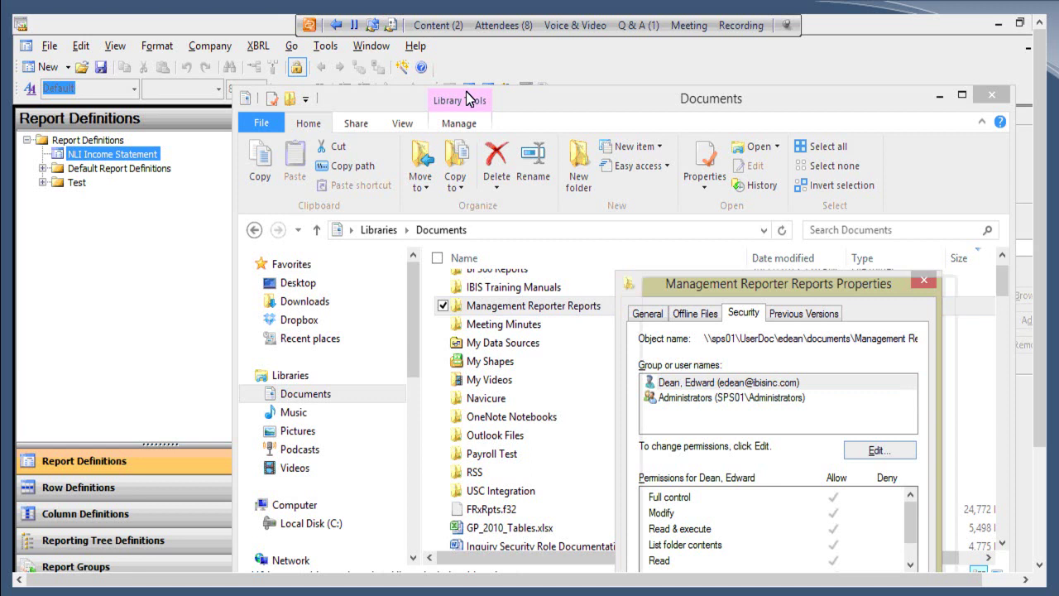
key("alt+d")
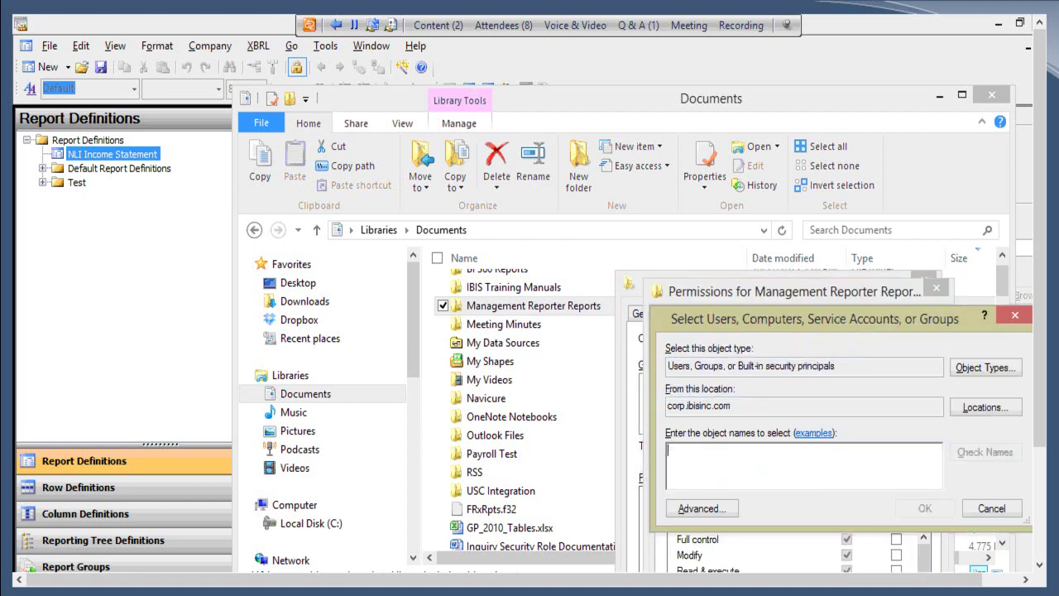
Look up names starting with 'n' and add the wanted user to the folder's permissions.
type("n")
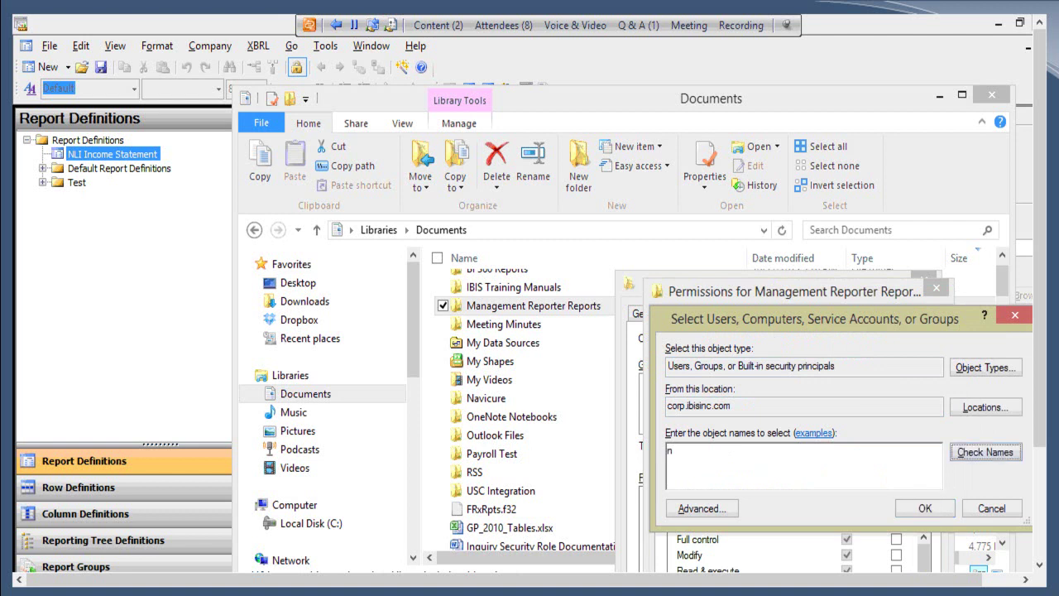
key("Return")
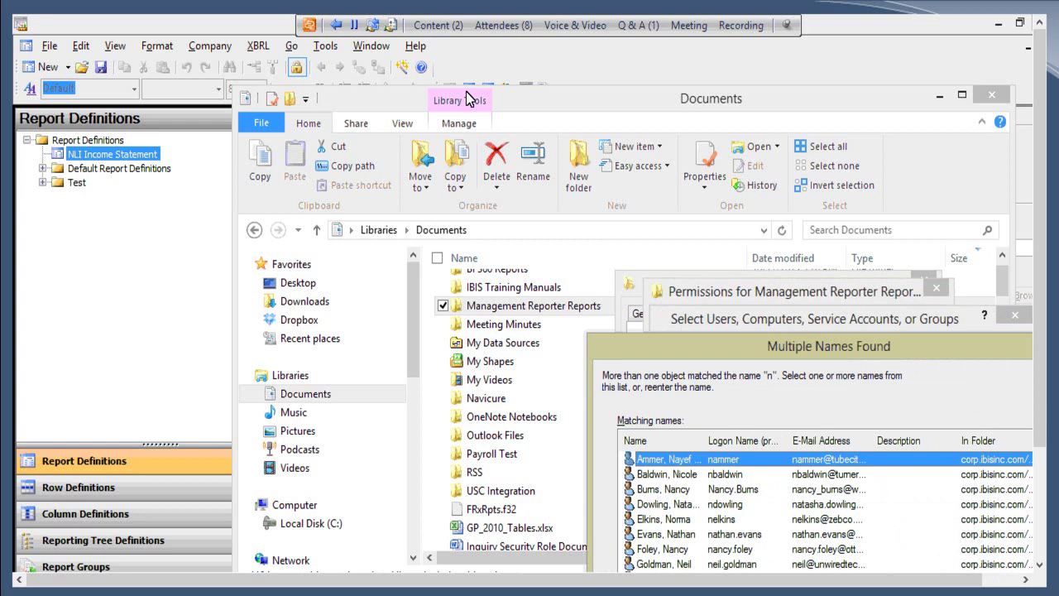
key("Page_Down")
key("Page_Down")
key("Page_Down")
key("Page_Down")
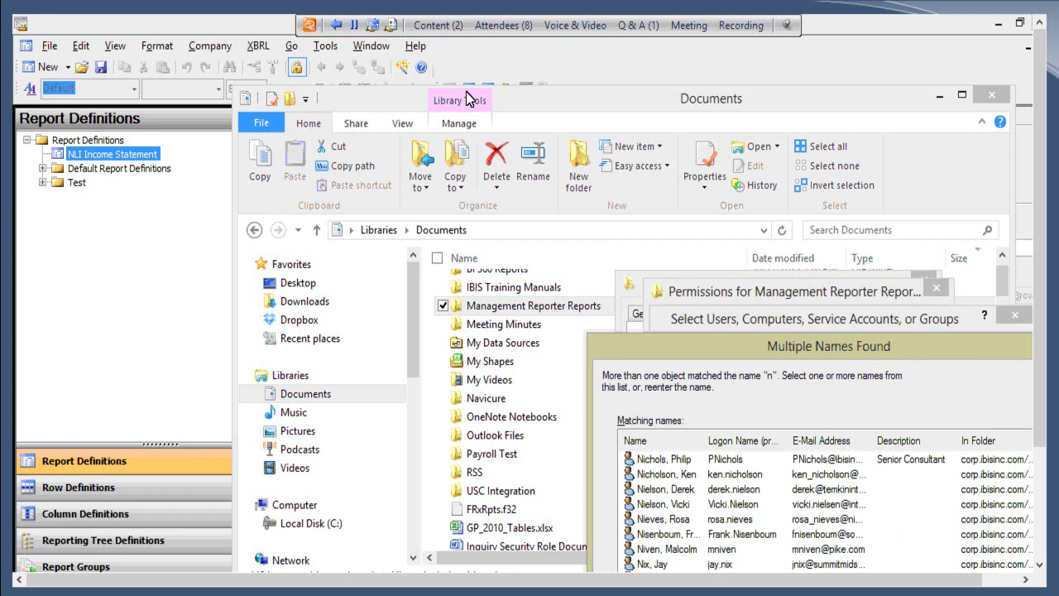
key("Page_Down")
key("Down")
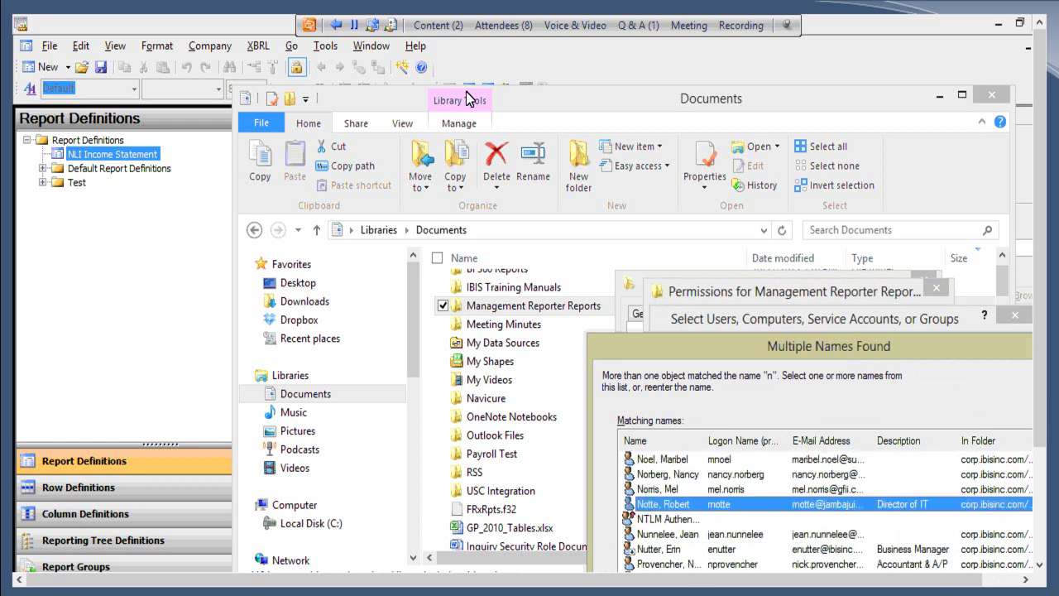
key("Return")
key("Return")
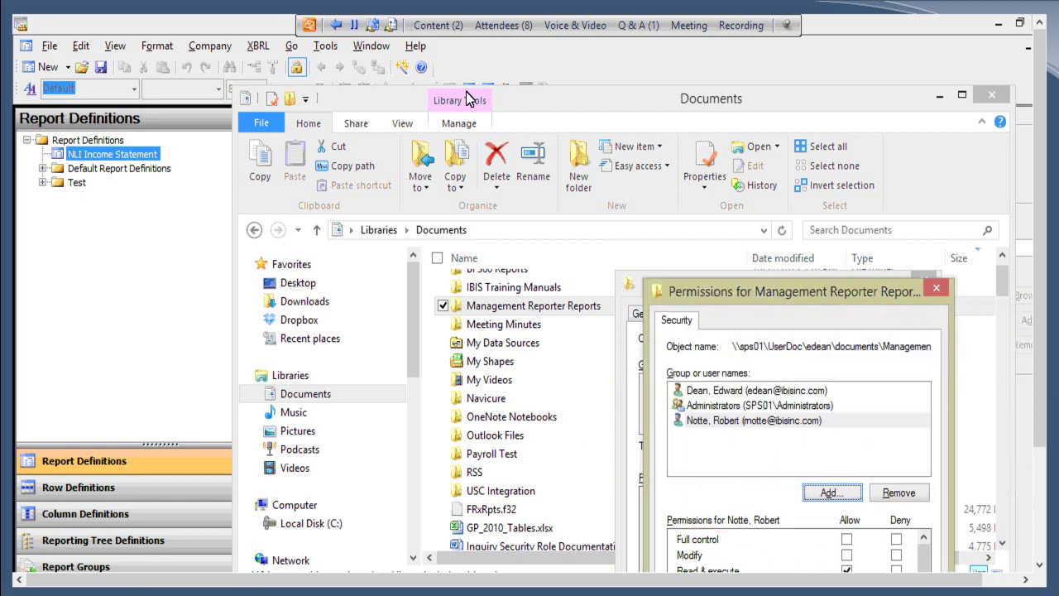
Review the new user's permissions: Read & execute, List folder contents and Read allowed.
key("shift+Tab")
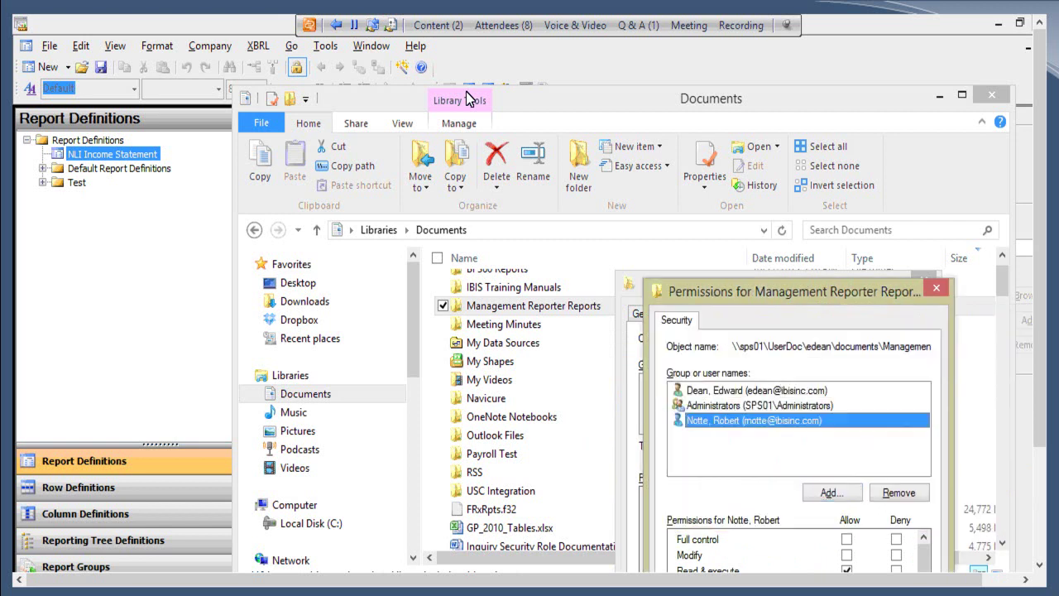
scroll(794, 550, "down", 1)
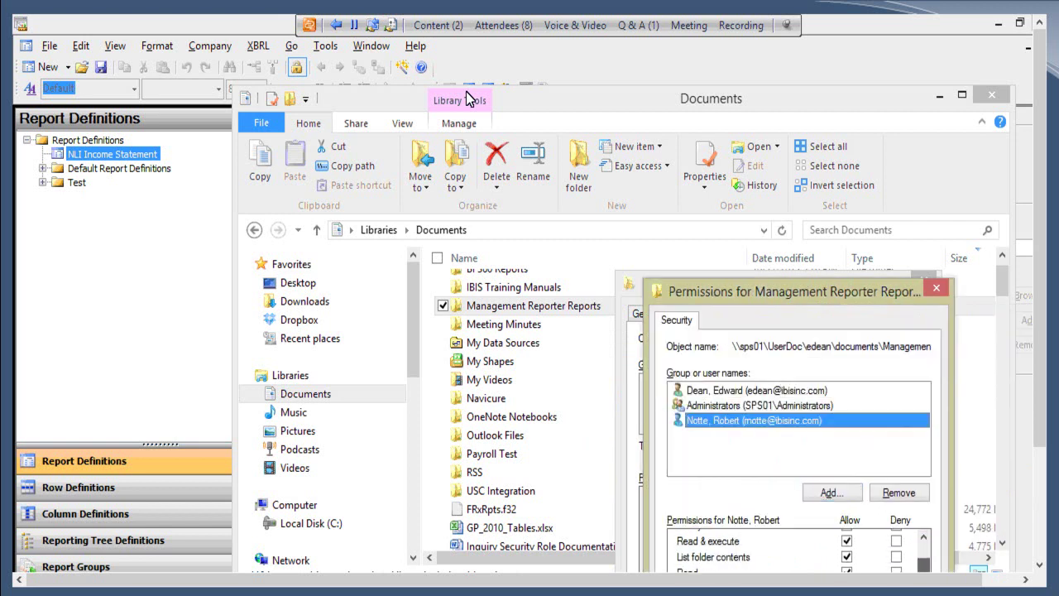
scroll(795, 551, "up", 1)
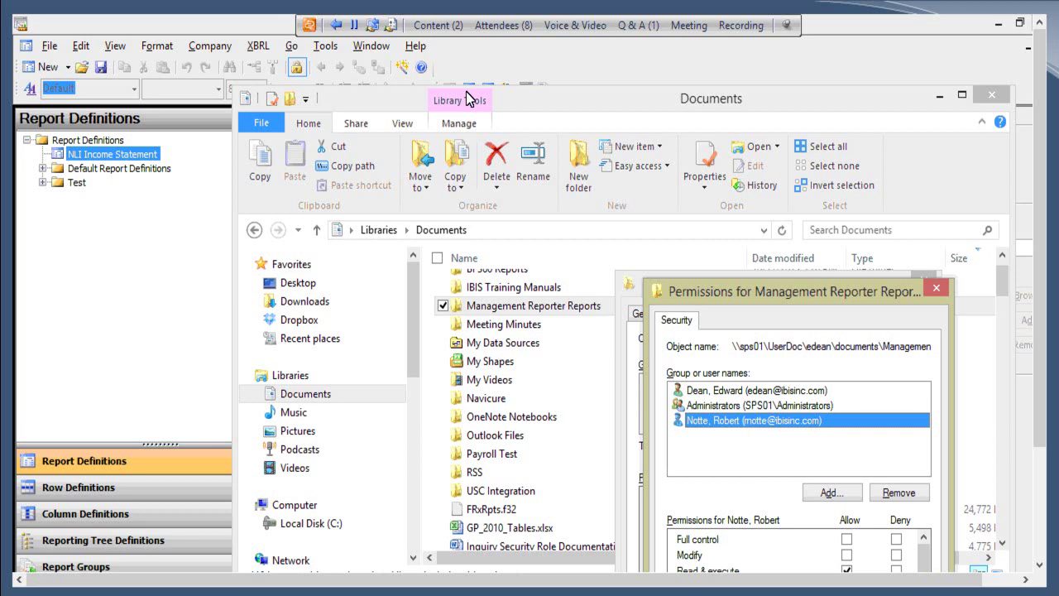
scroll(794, 550, "down", 1)
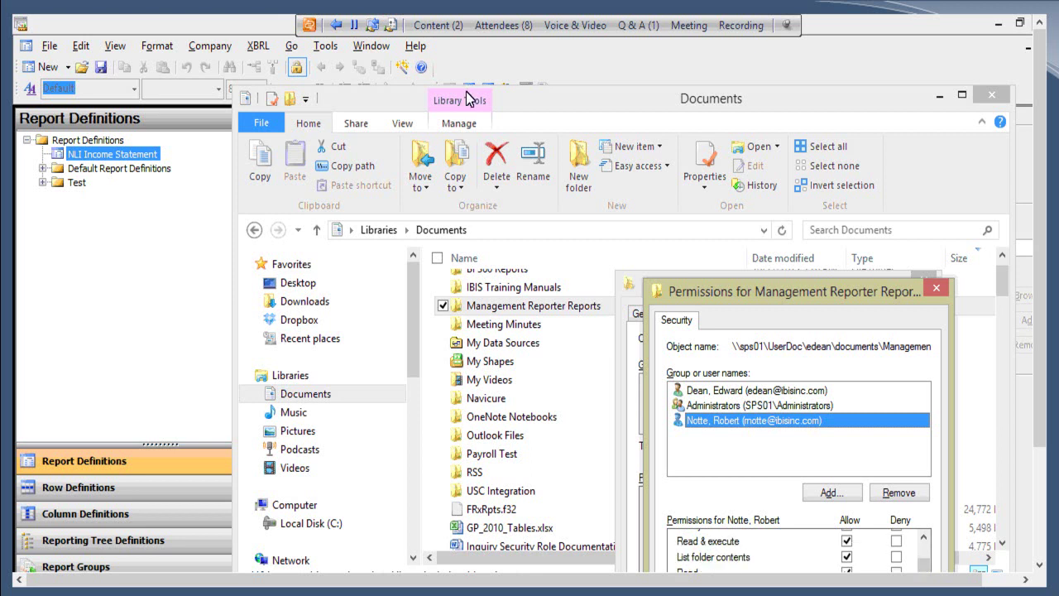
scroll(584, 405, "up", 1)
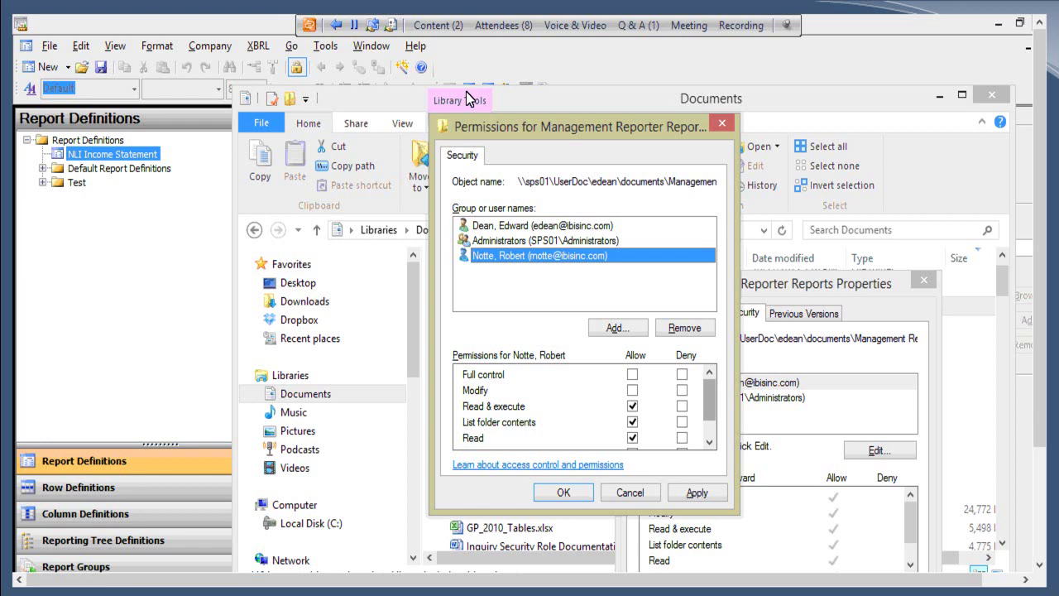
scroll(584, 405, "down", 1)
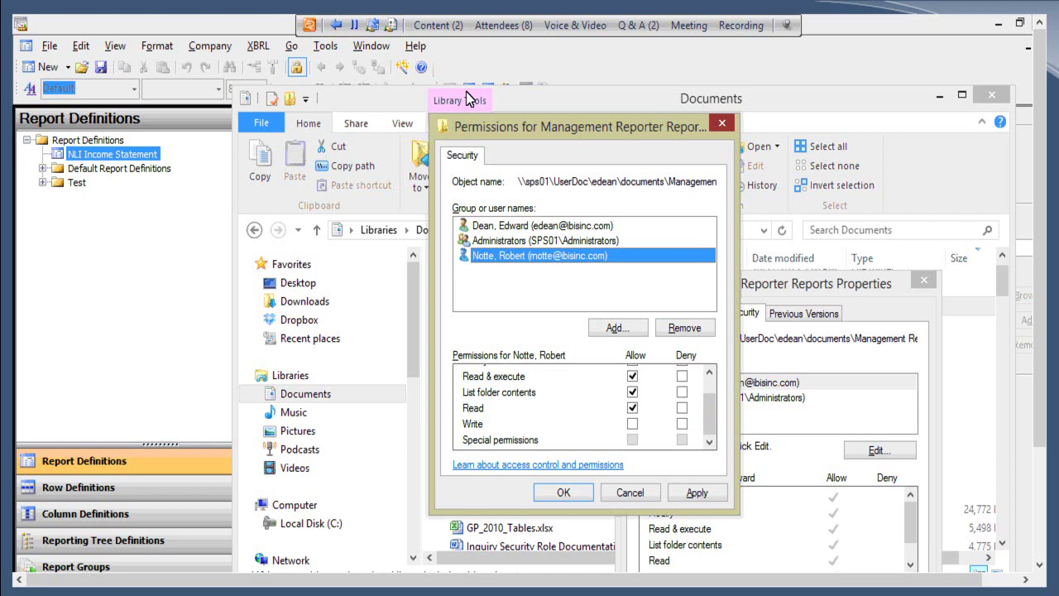
Confirm the folder permission changes and close the Documents window.
key("Return")
key("Return")
key("alt+F4")
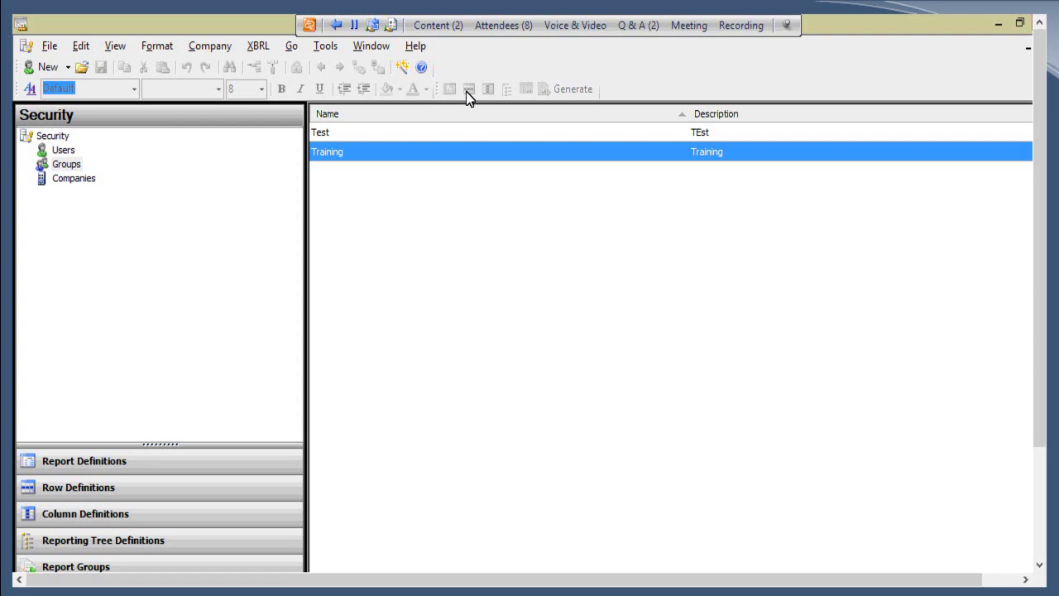
Go to Report Definitions, select NLI Income Statement, then bring up the Report Library listing.
key("ctrl+3")
key("ctrl+4")
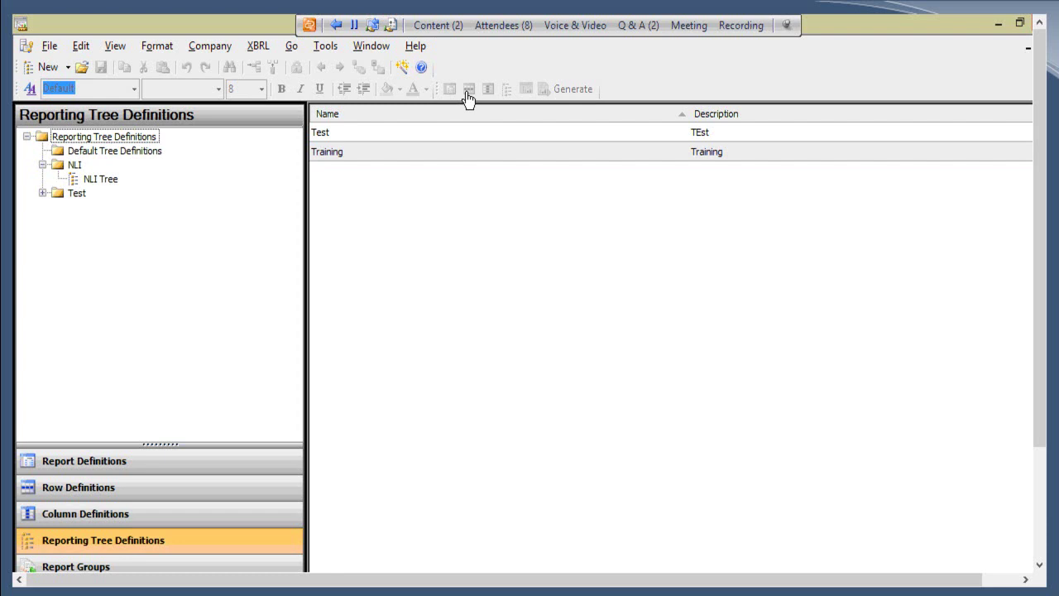
key("ctrl+1")
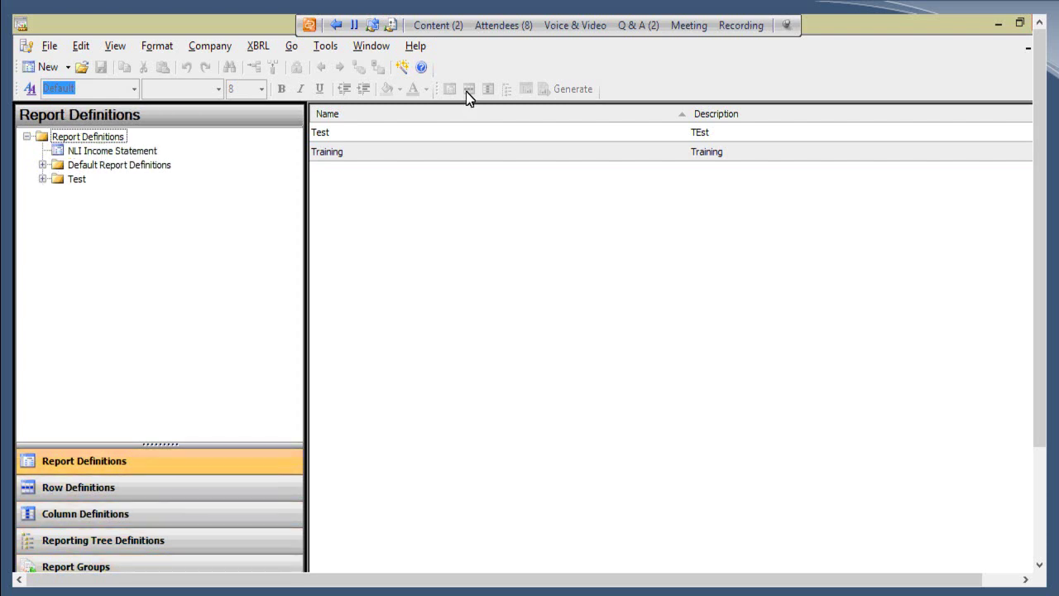
key("Down")
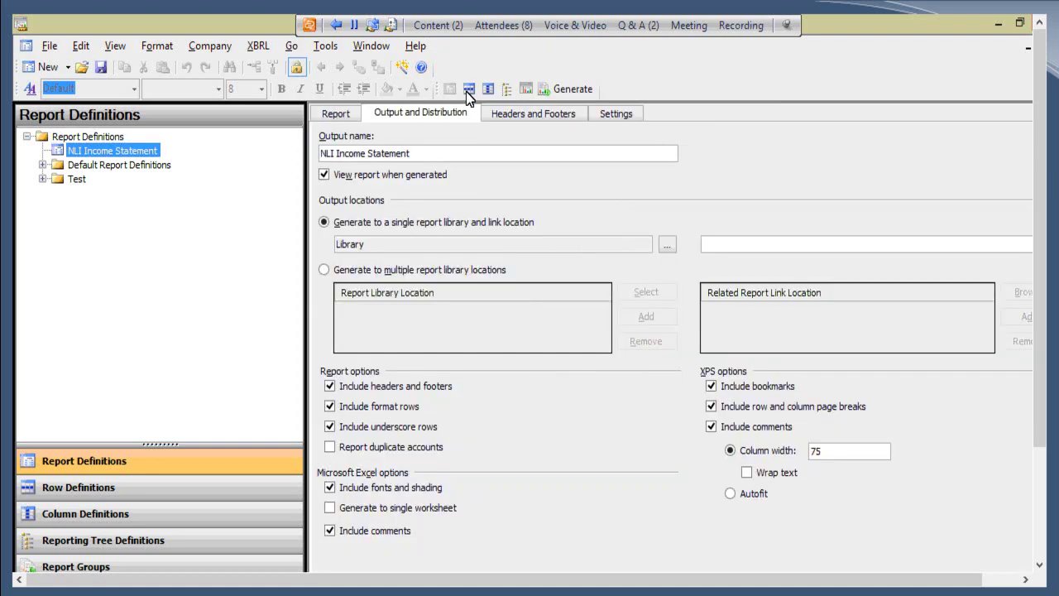
left_click(467, 92)
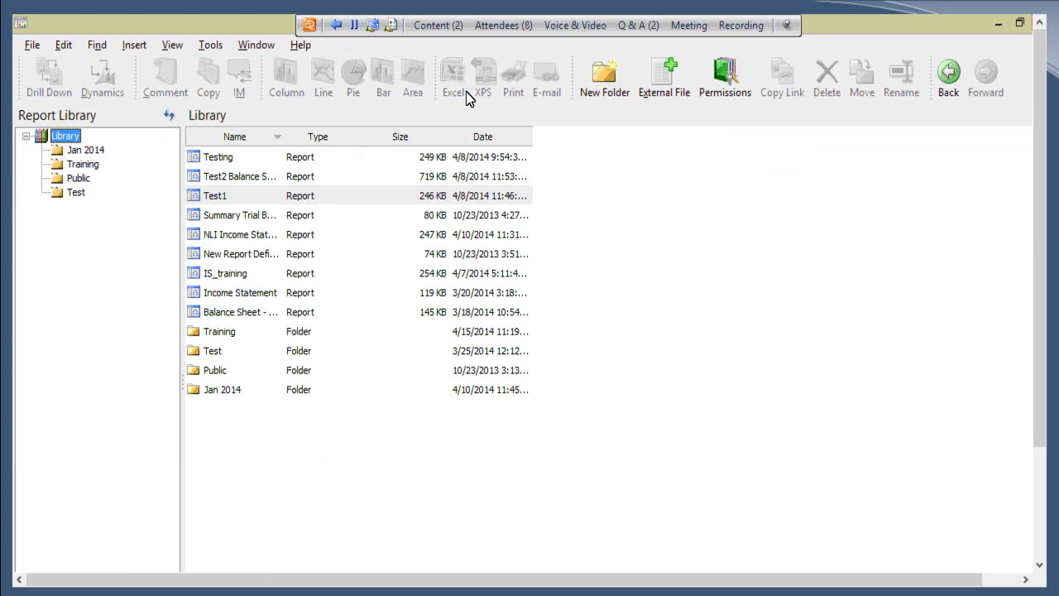
Revisit the NLI Income Statement's report link location, then open the meeting's questions panel.
key("alt+Tab")
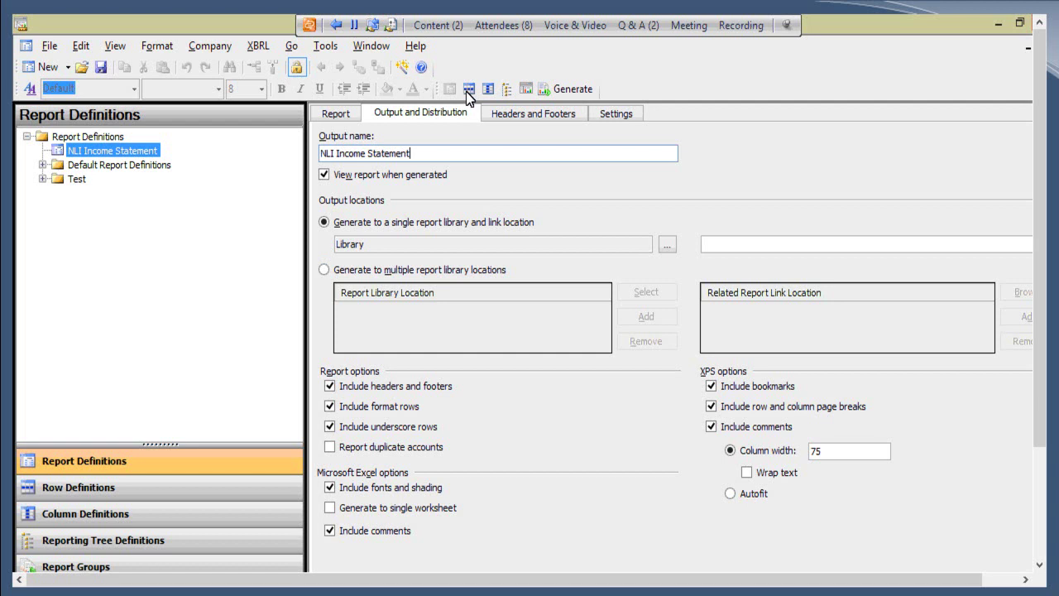
left_click(744, 243)
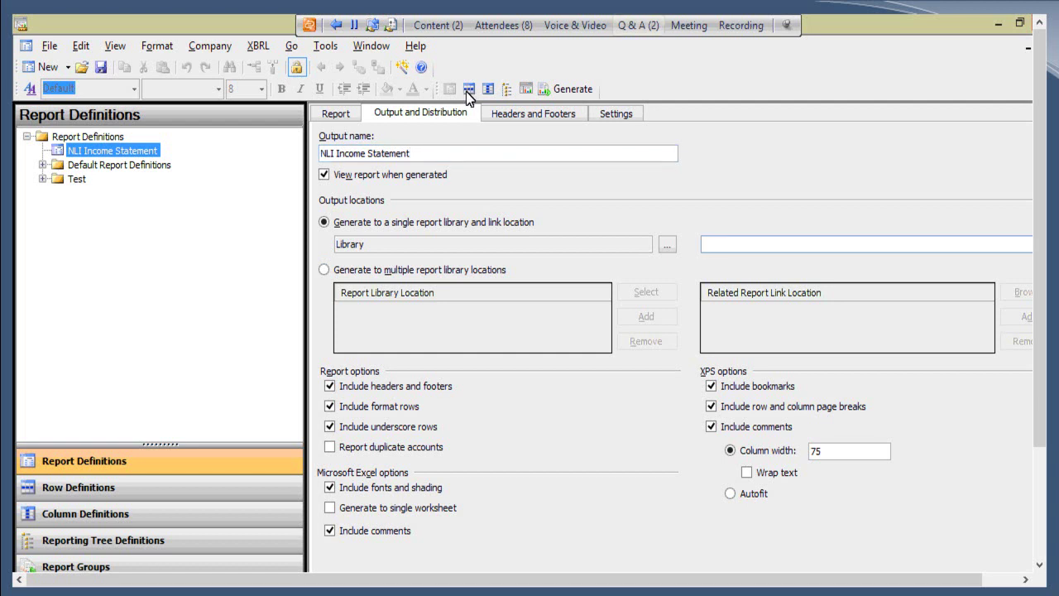
left_click(638, 25)
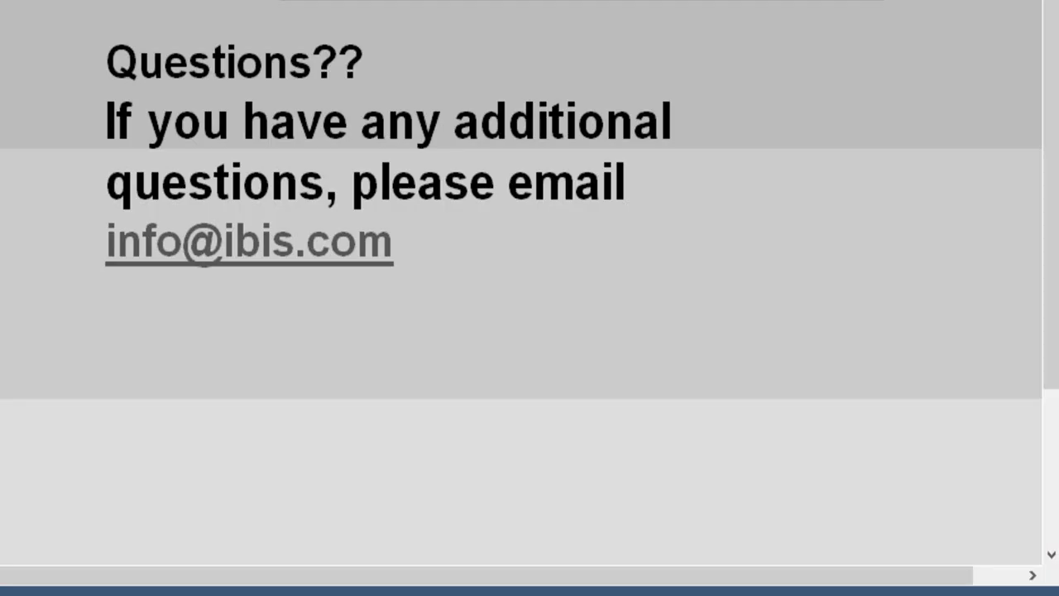